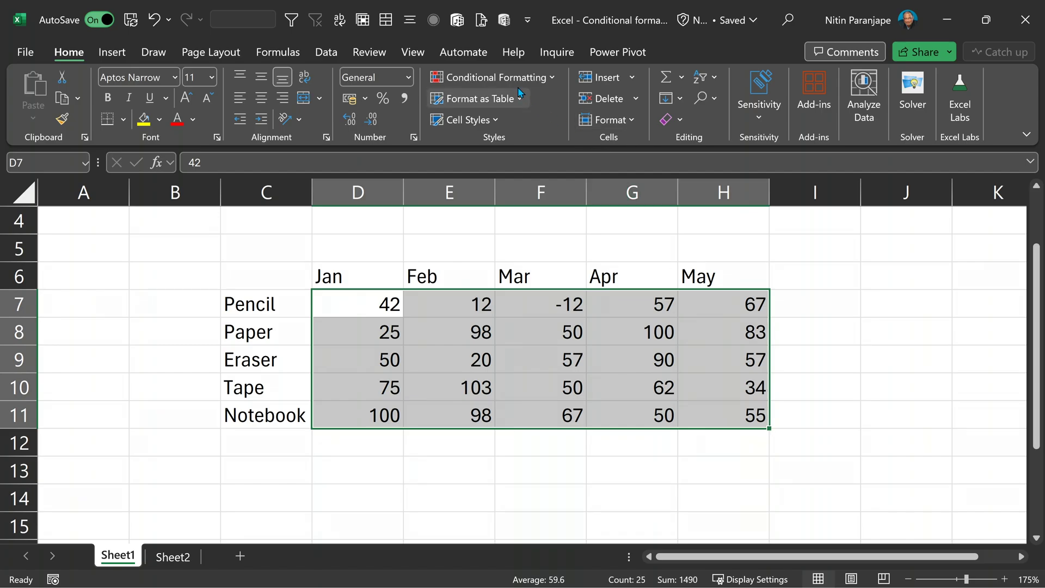
- Apply blue gradient-fill data bars to the monthly figures in D7:H11
click(522, 79)
mouse_move(473, 181)
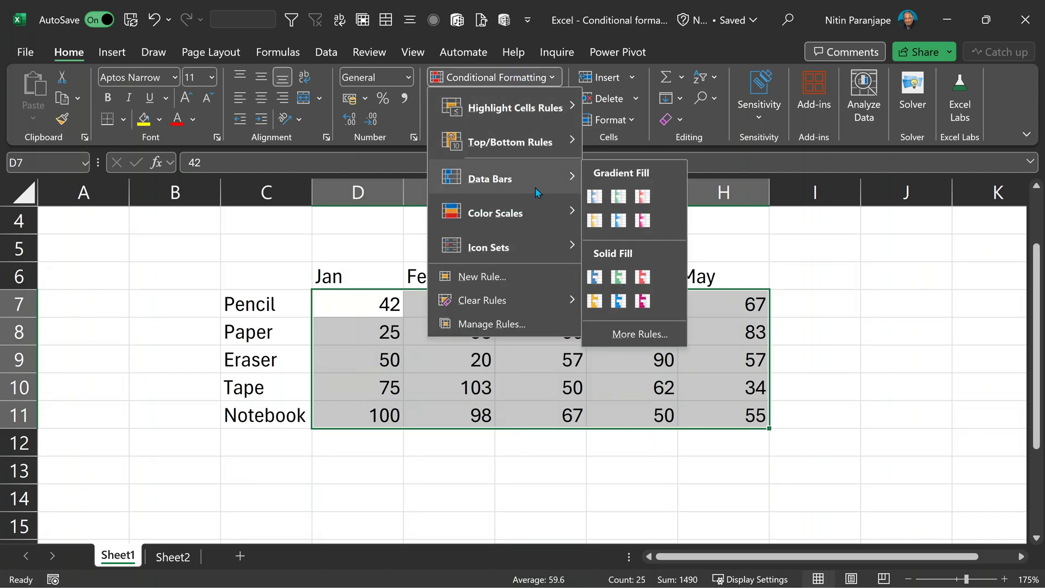
click(594, 197)
click(558, 463)
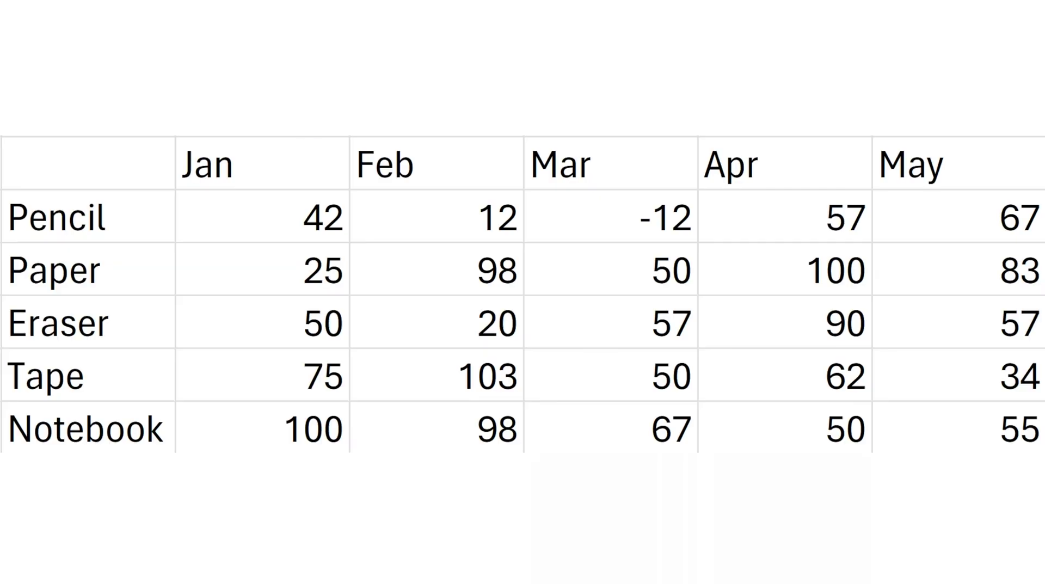
- Apply red gradient-fill data bars to D7:H11 and set Pencil's March value in F7 to -12
key(ctrl+a)
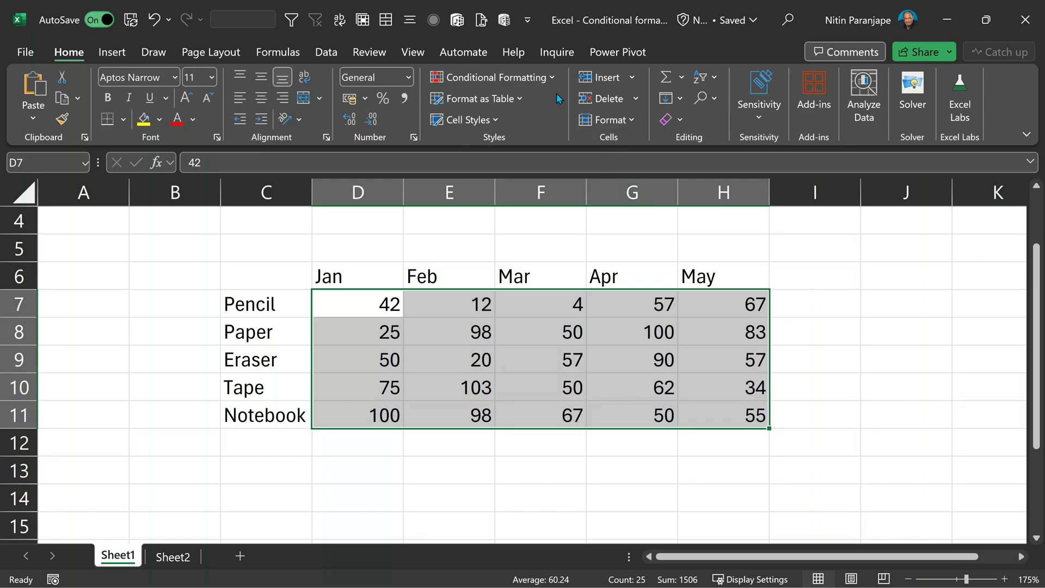
click(544, 78)
mouse_move(493, 175)
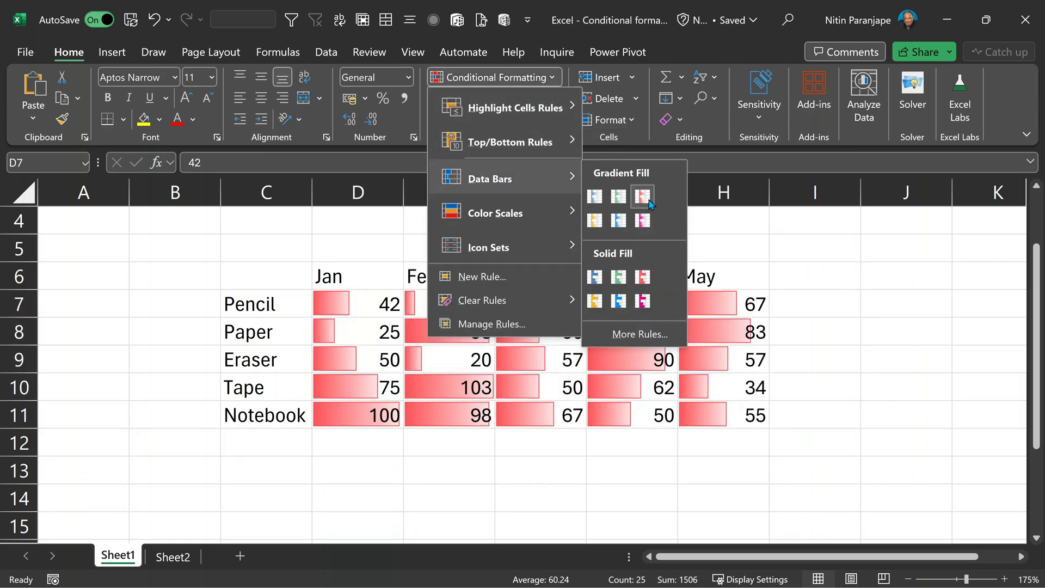
click(702, 202)
click(653, 496)
click(525, 303)
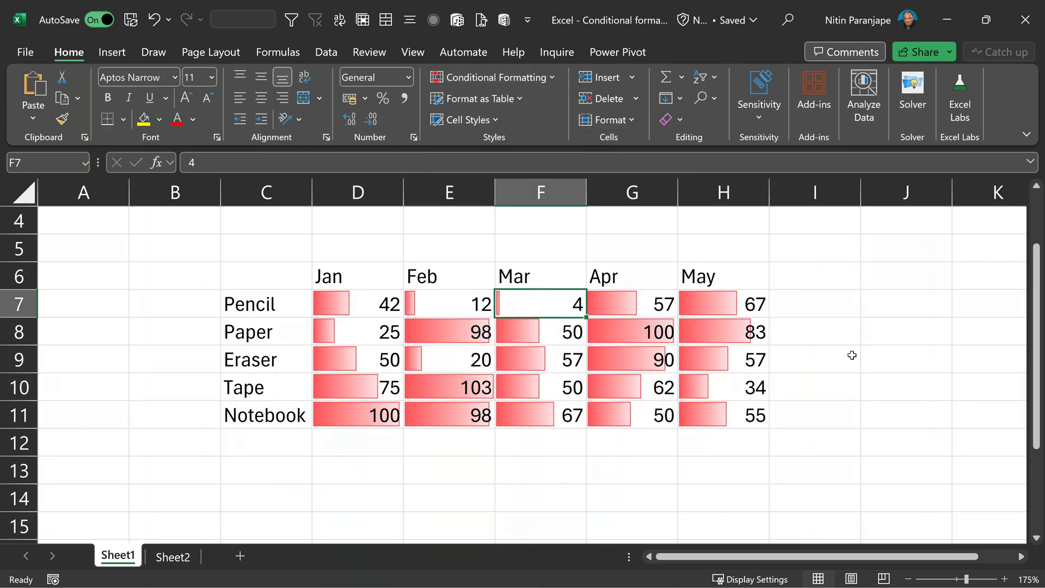
text(-12)
key(Return)
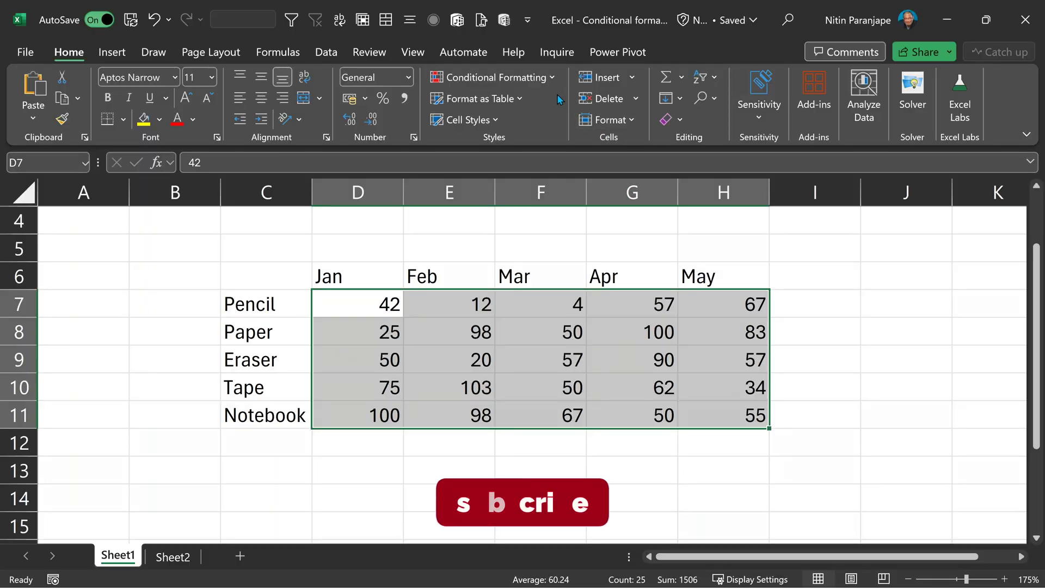
- Add red gradient data bars to the January to May product figures in D7:H11
click(493, 78)
mouse_move(510, 179)
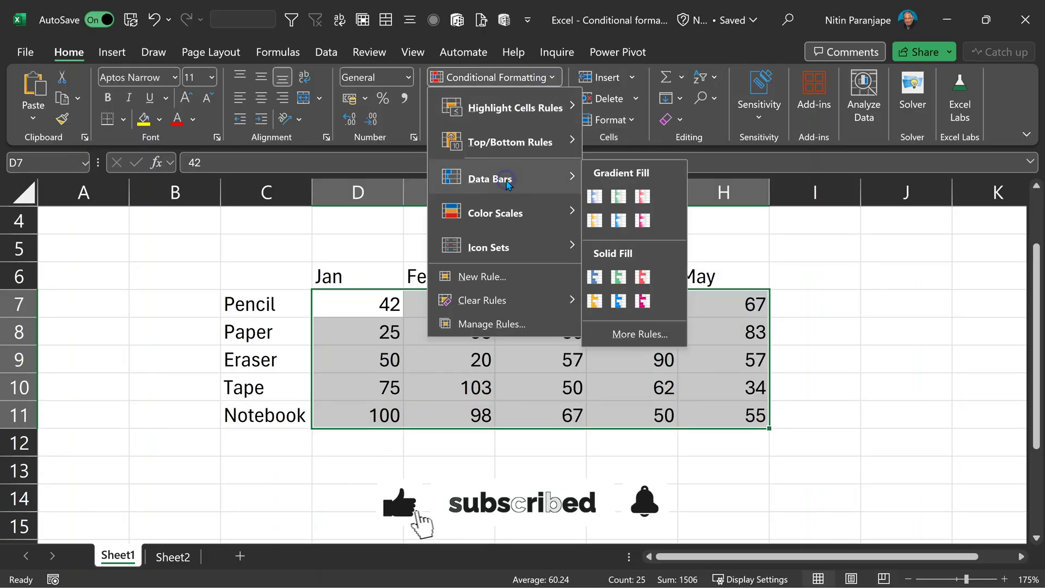
click(643, 197)
- Try -12 as Pencil's March value in F7, and undo both this entry and the red data bars
key(Right)
key(Right)
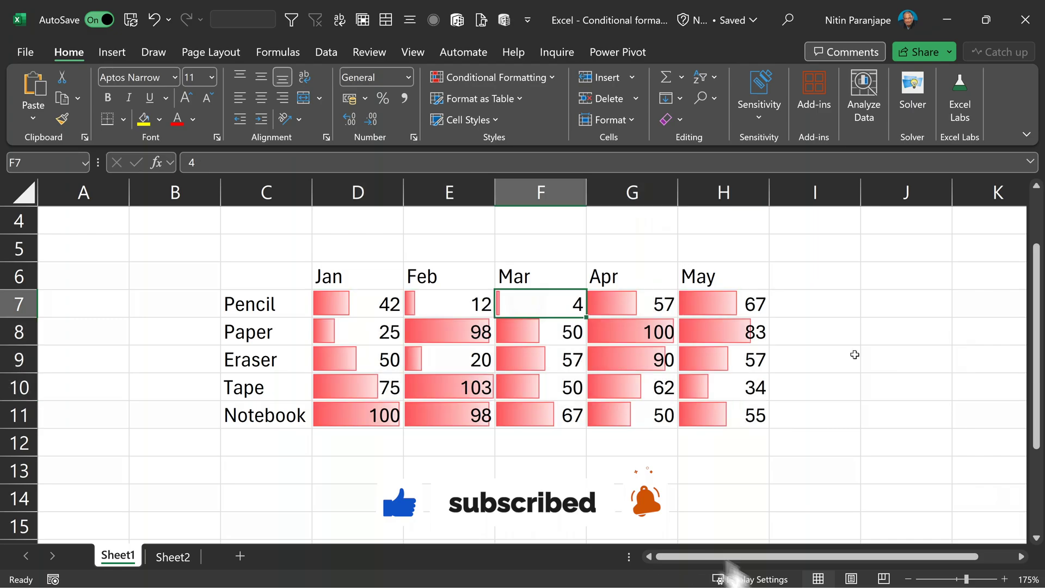
text(-12)
key(Return)
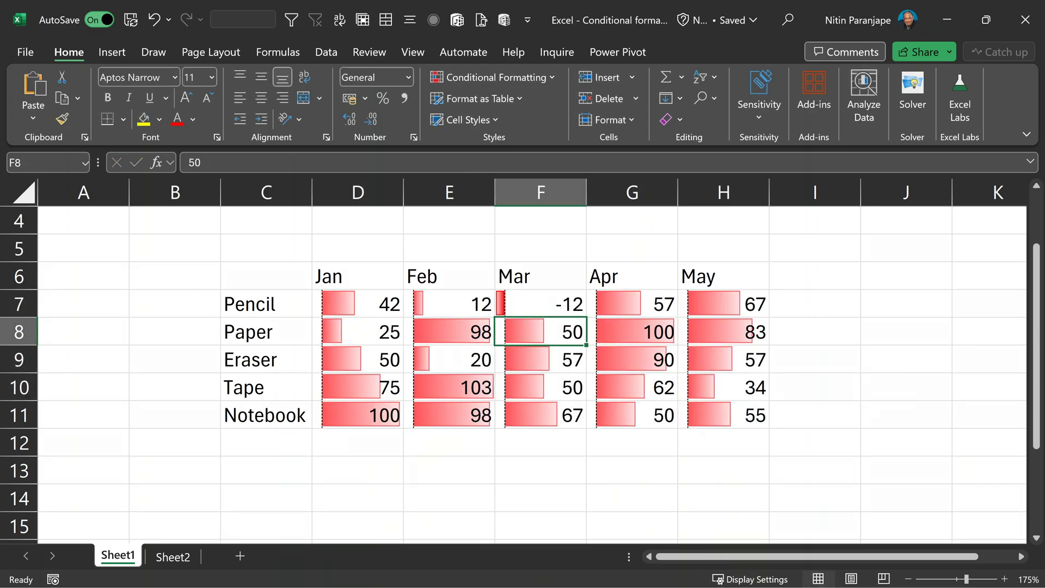
key(ctrl+z)
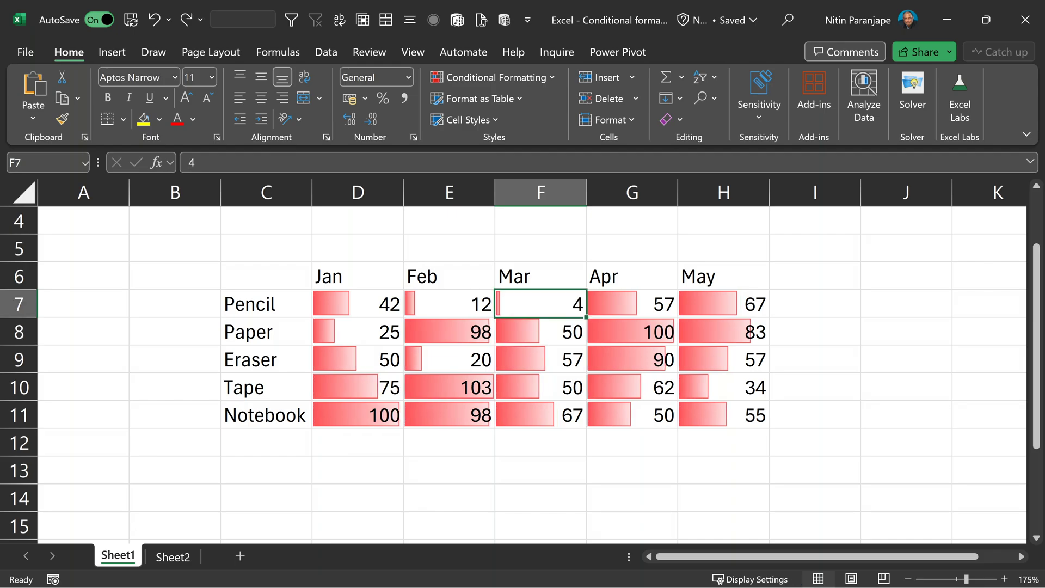
key(ctrl+z)
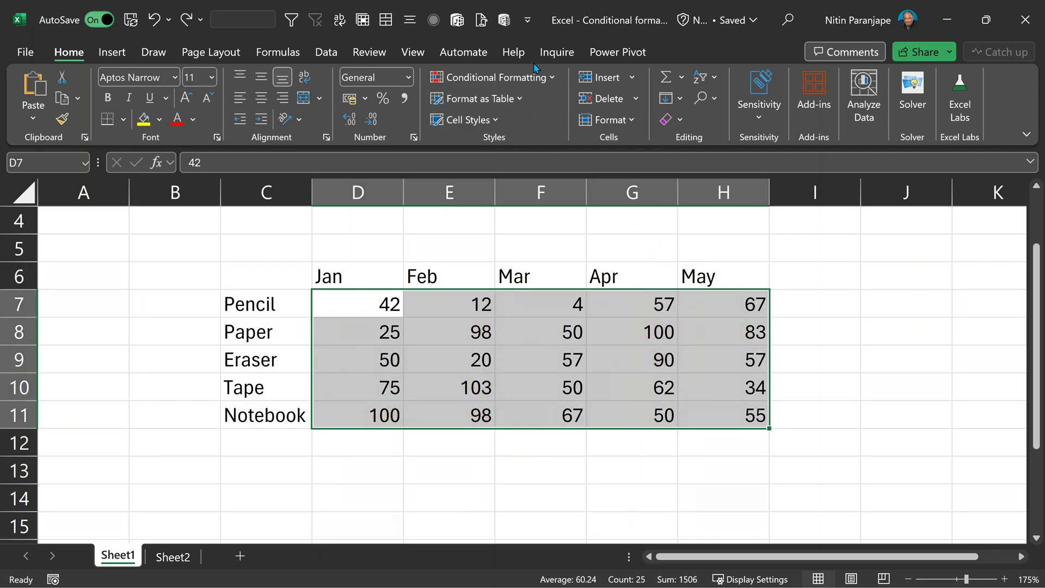
- Apply Light Blue gradient data bars to D7:H11 and set Pencil's March value in F7 to -12
click(541, 77)
mouse_move(534, 167)
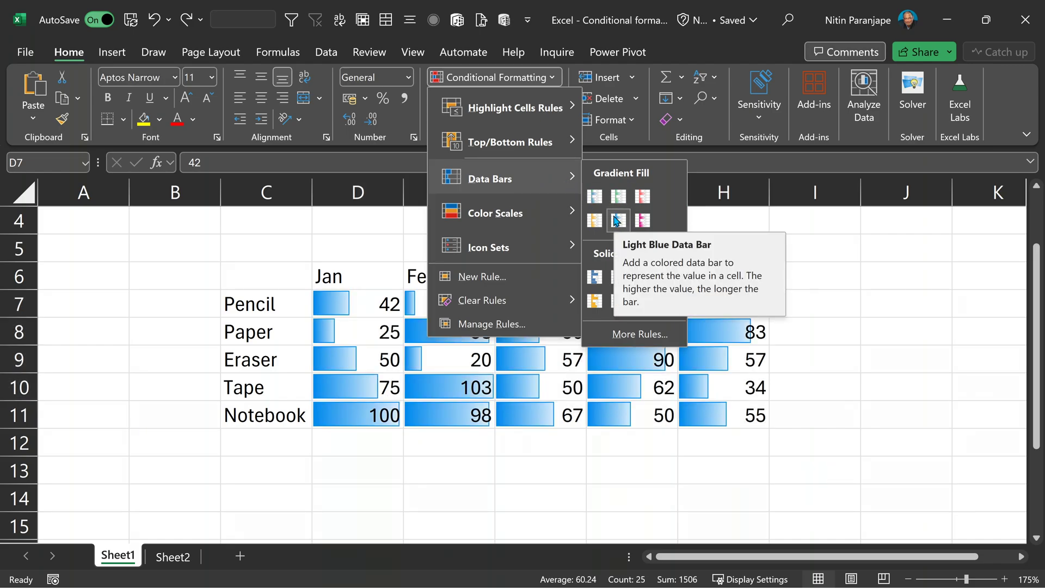
click(618, 220)
click(541, 303)
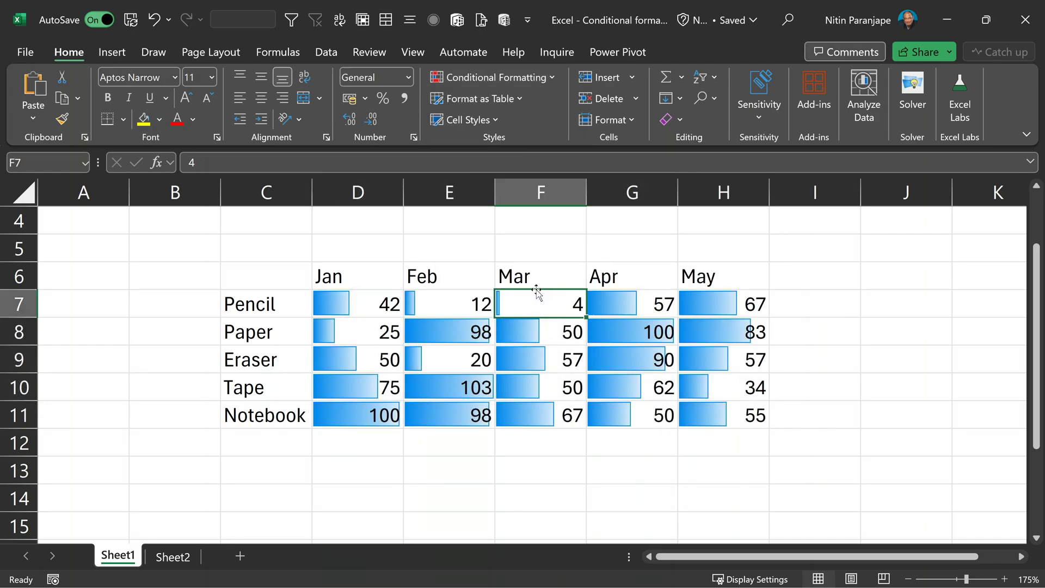
text(-12)
key(Return)
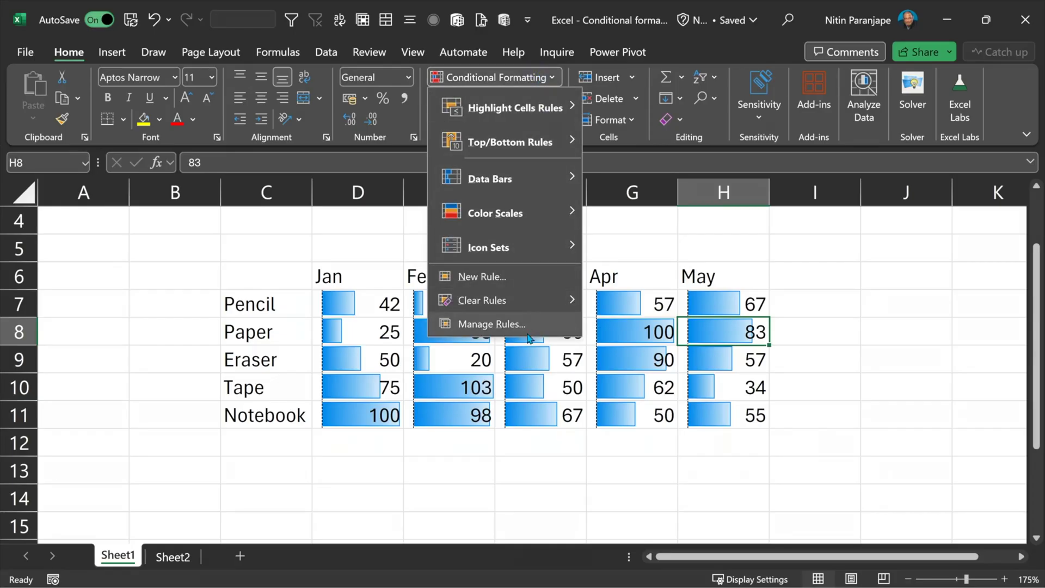
- Edit the data bar rule for D7:H11 to show only the bars without the numbers
click(525, 329)
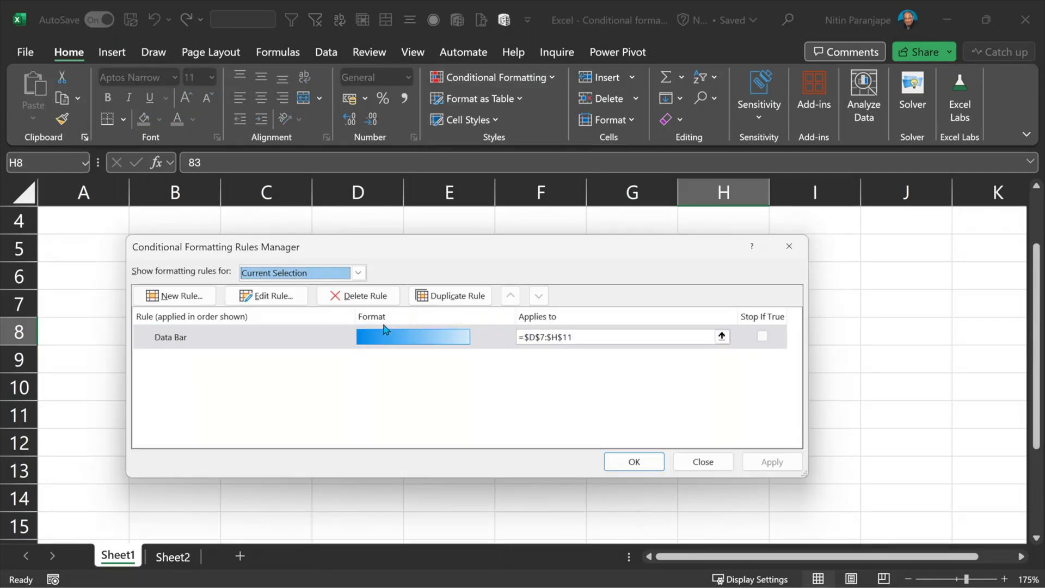
double_click(265, 342)
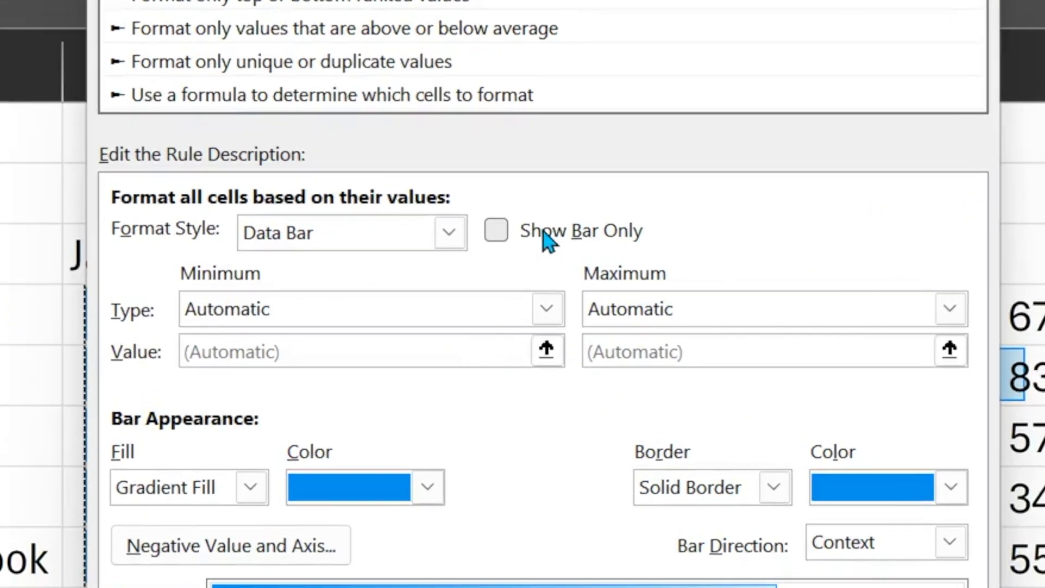
click(532, 266)
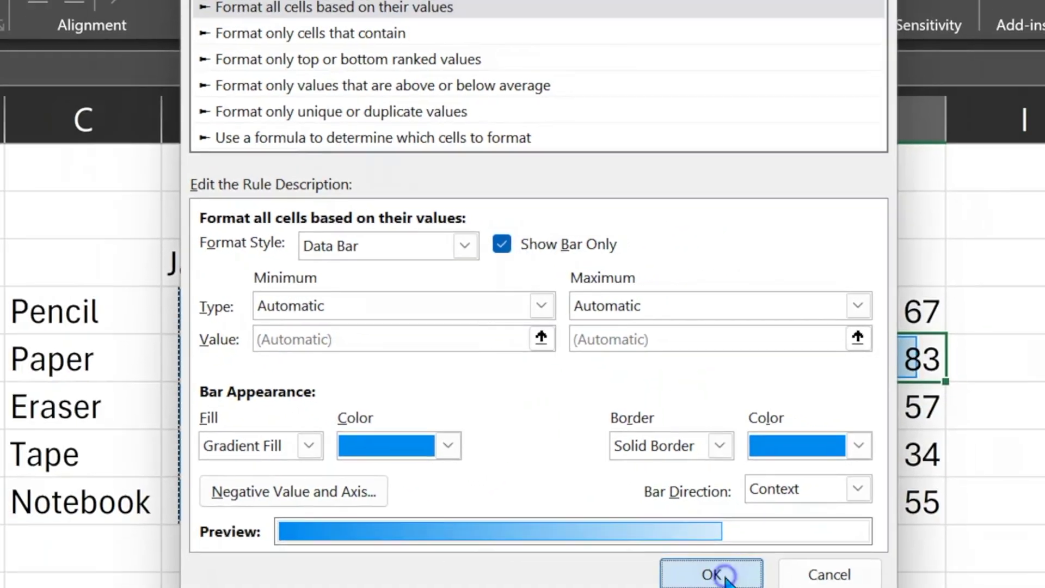
click(723, 572)
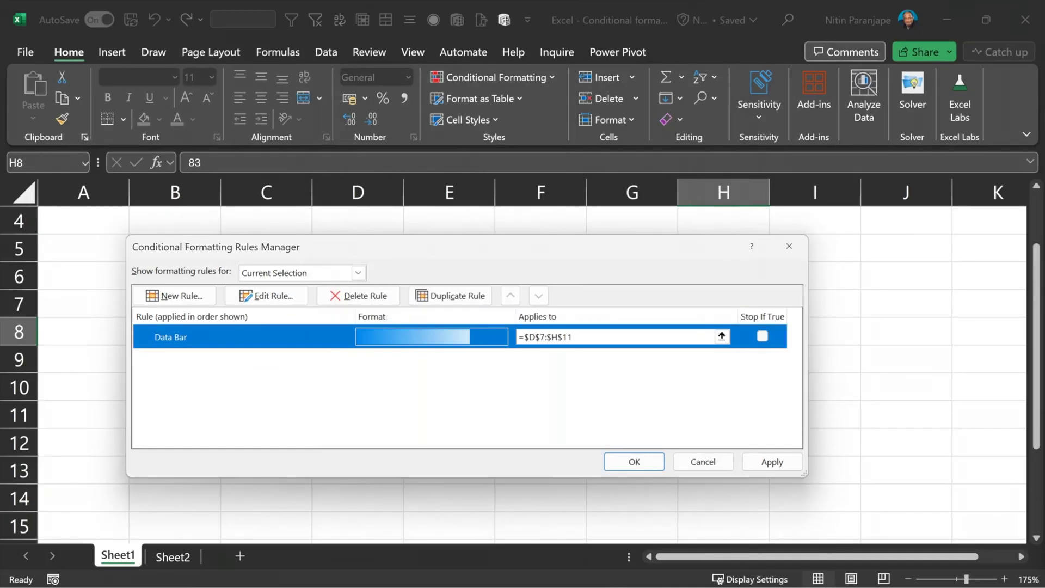
click(621, 459)
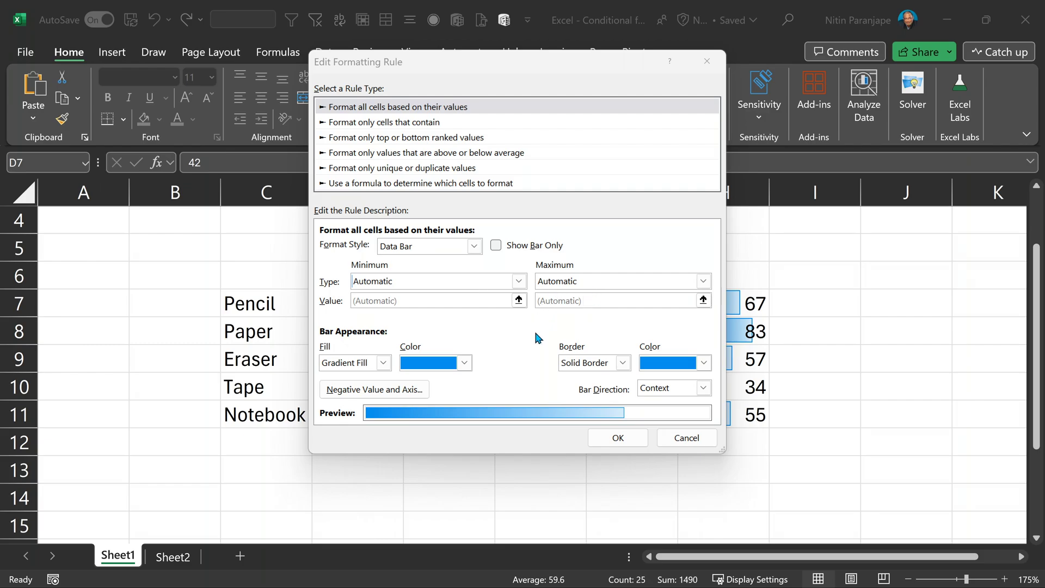
- Review the minimum type options in the D7:H11 data bar rule and leave the rule without saving changes
click(518, 281)
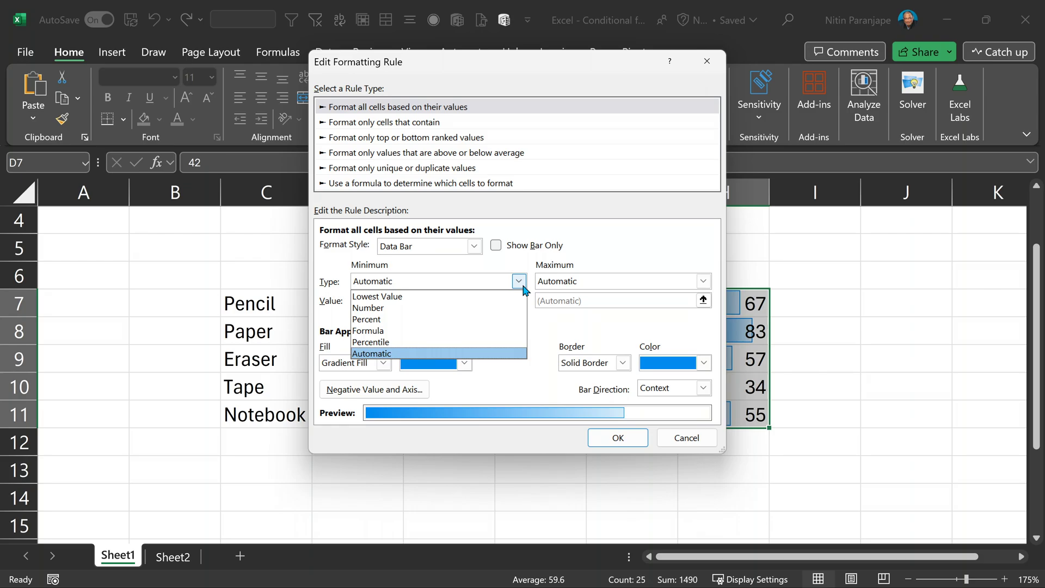
click(454, 354)
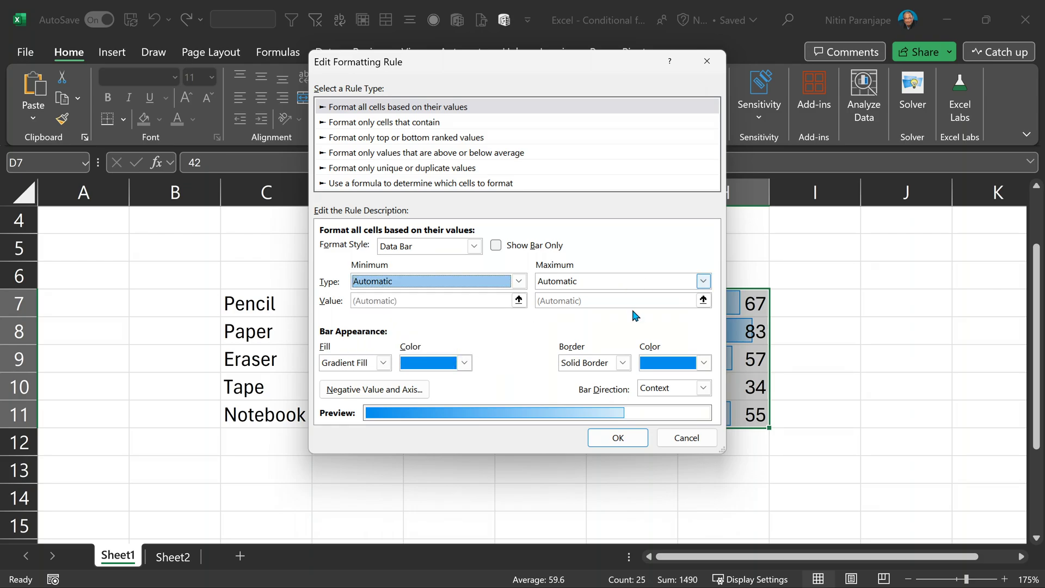
click(686, 439)
click(704, 461)
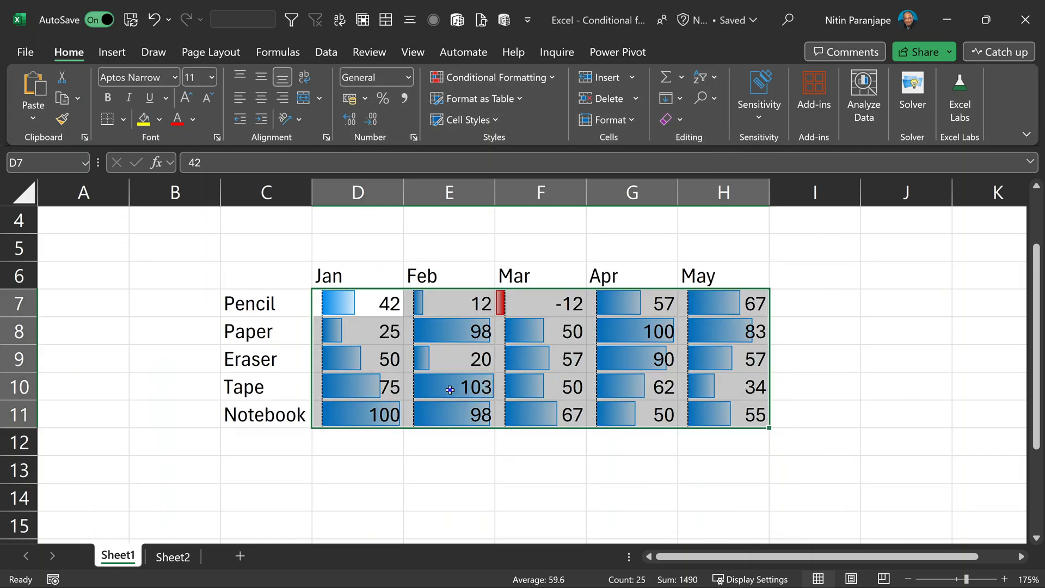
- Set Eraser's April value in G9 to 300
click(449, 390)
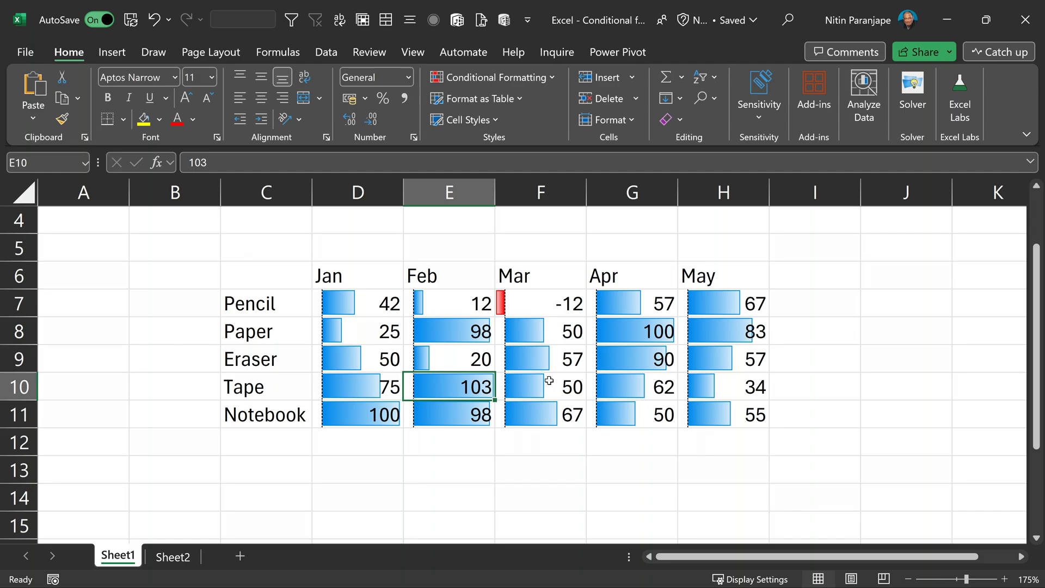
click(641, 365)
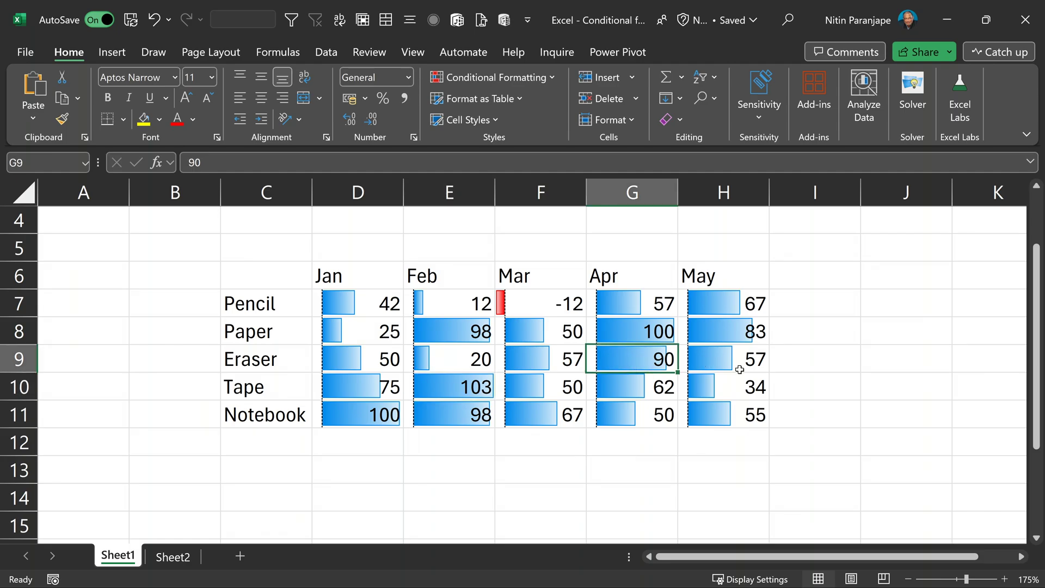
text(300)
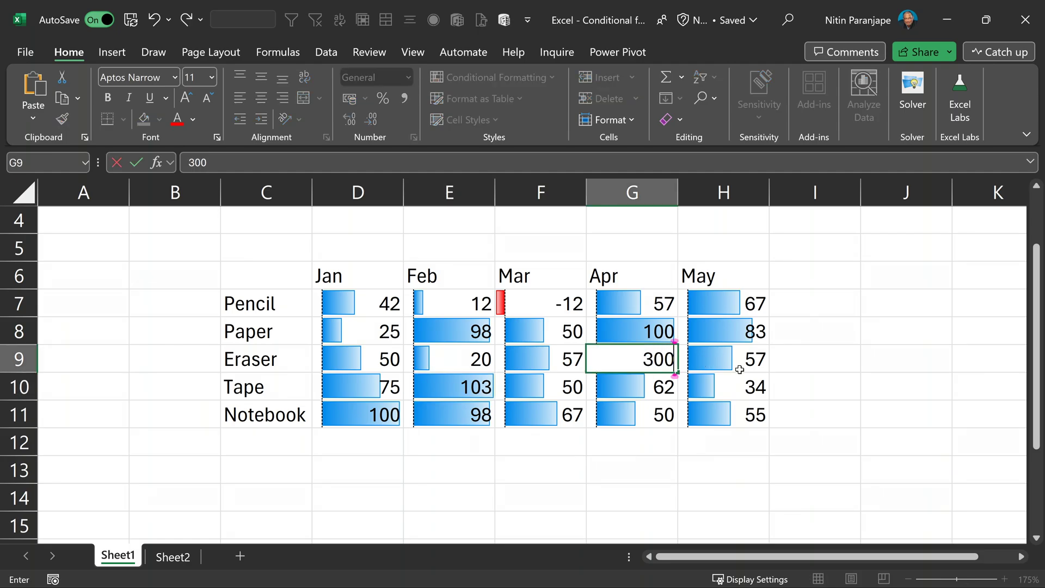
key(Return)
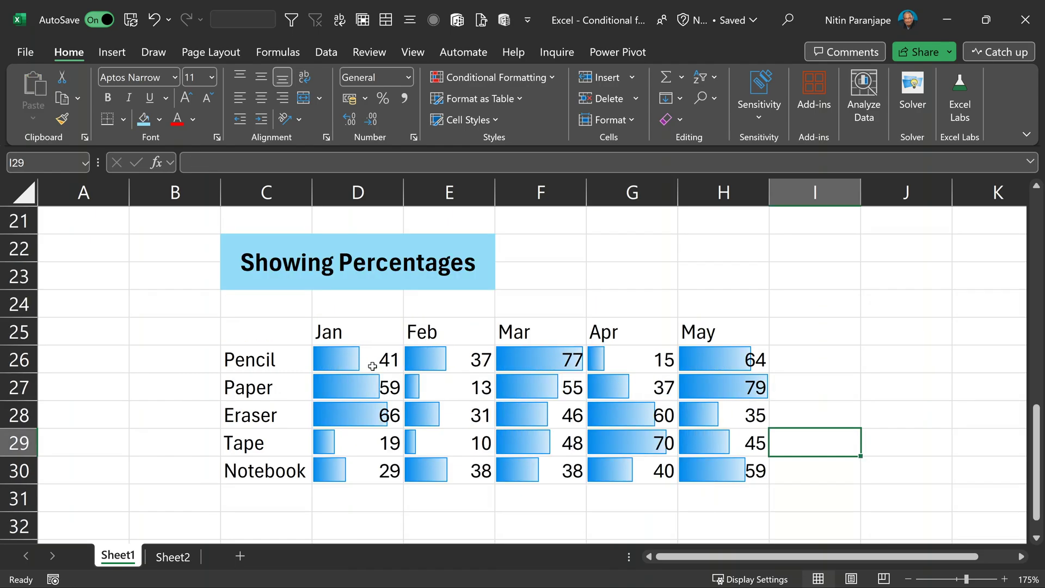
- Edit the data bar rule for D26:H30 under Showing Percentages so its maximum is of type Number with value 100
click(372, 365)
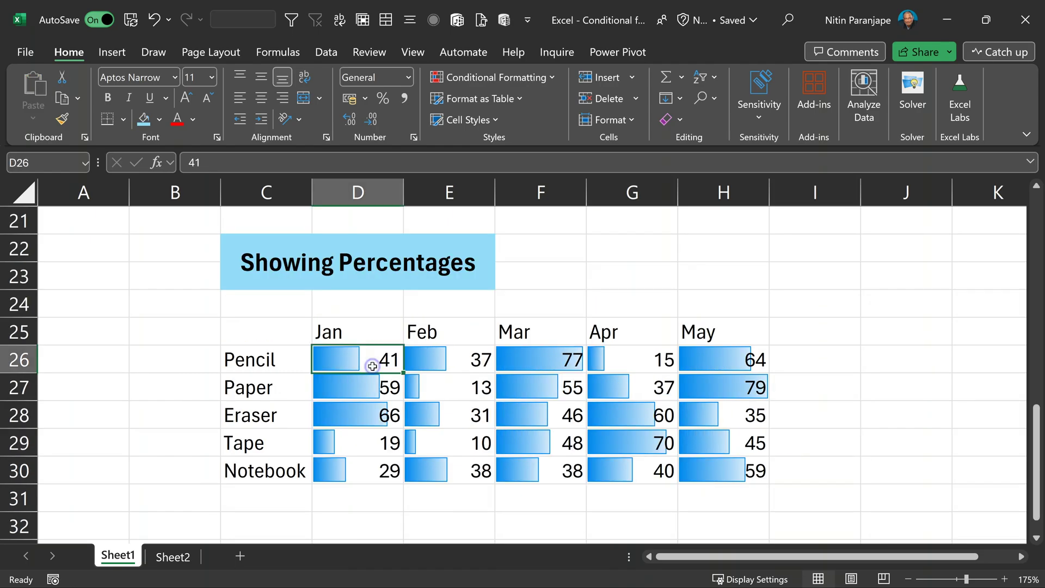
drag(379, 377, 751, 479)
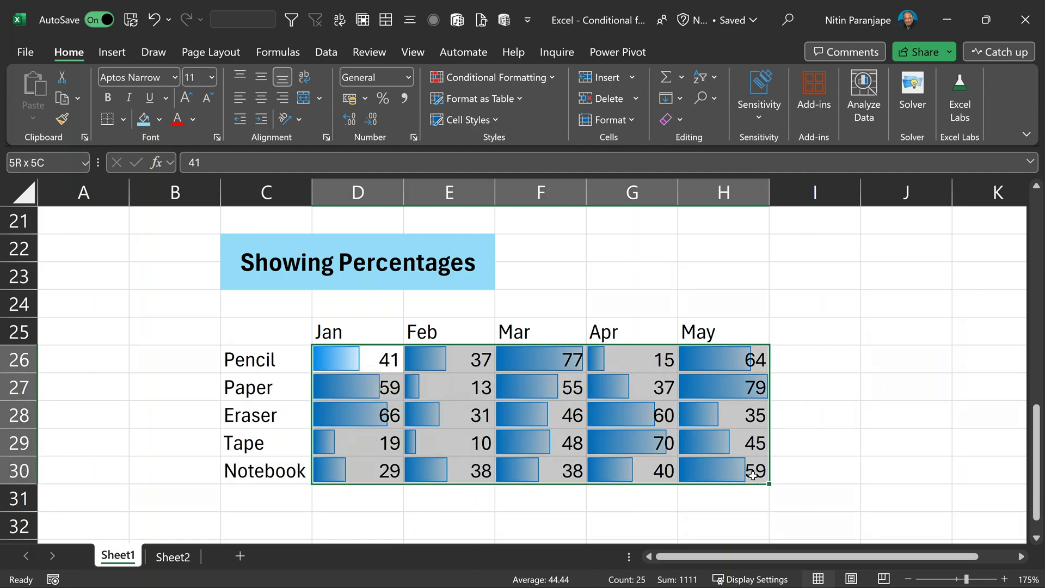
click(534, 84)
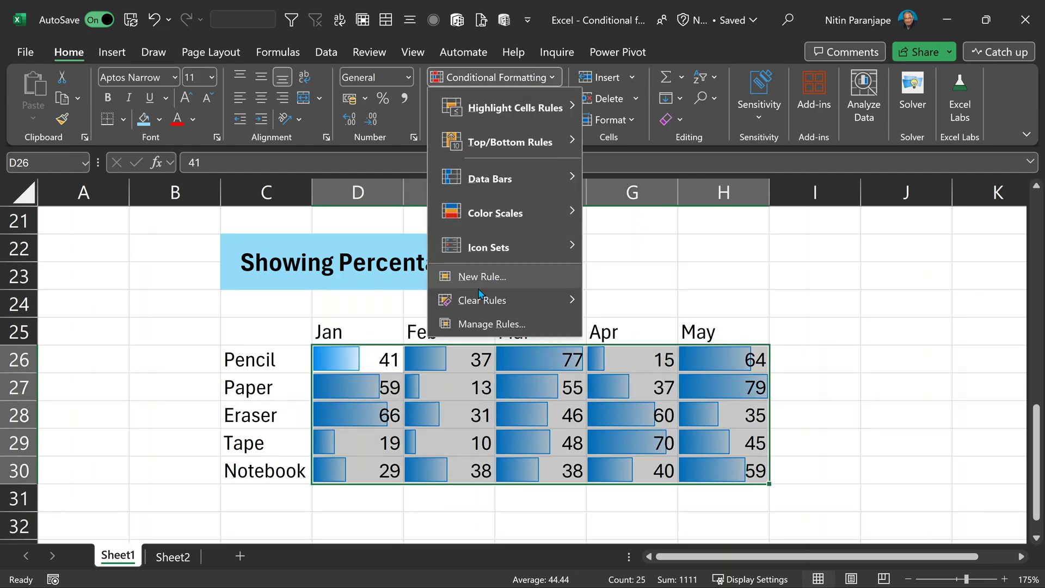
click(465, 323)
double_click(388, 332)
click(700, 301)
click(569, 330)
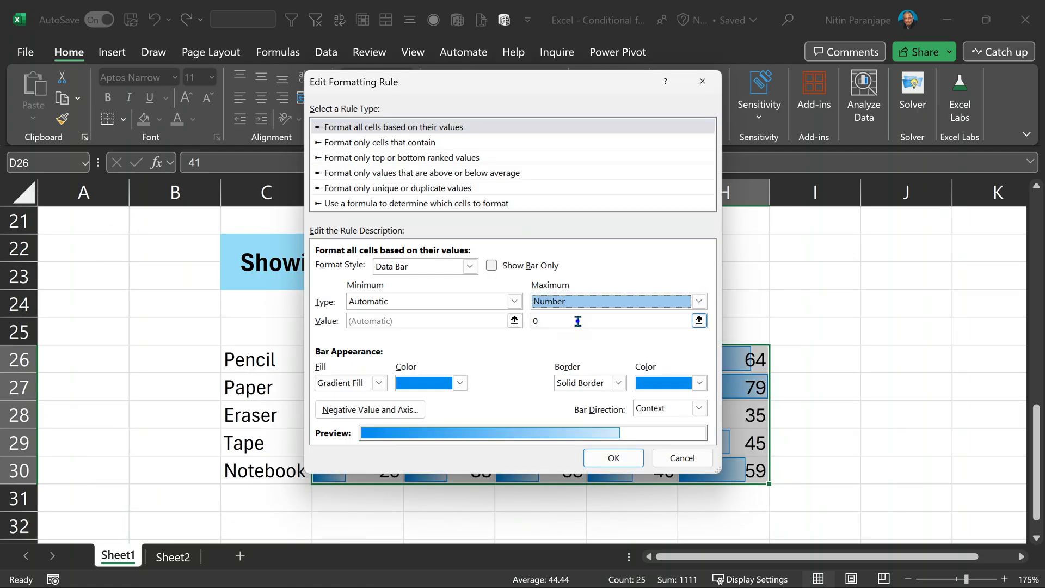
key(Tab)
text(100)
click(613, 458)
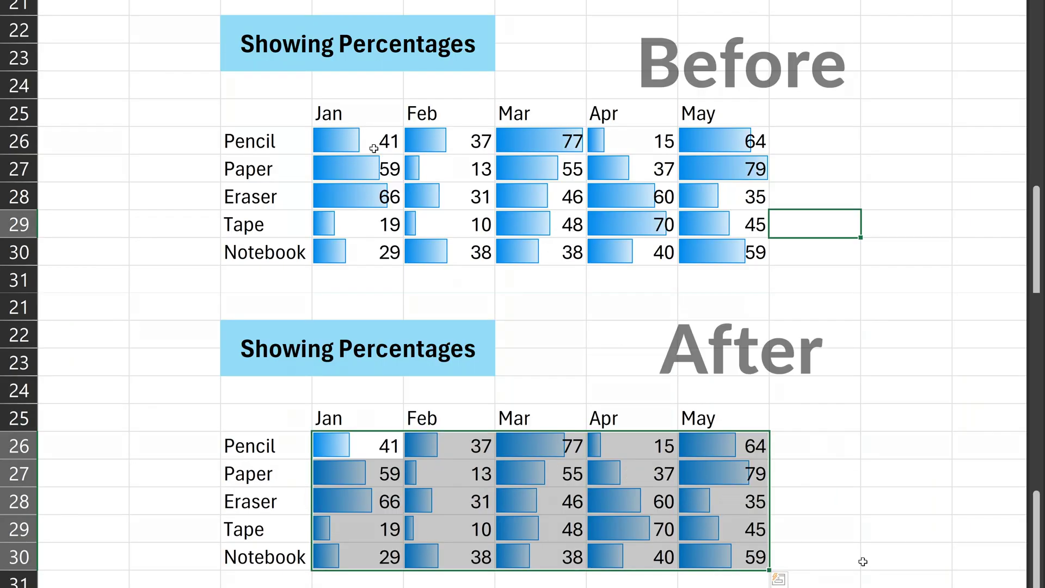
click(863, 561)
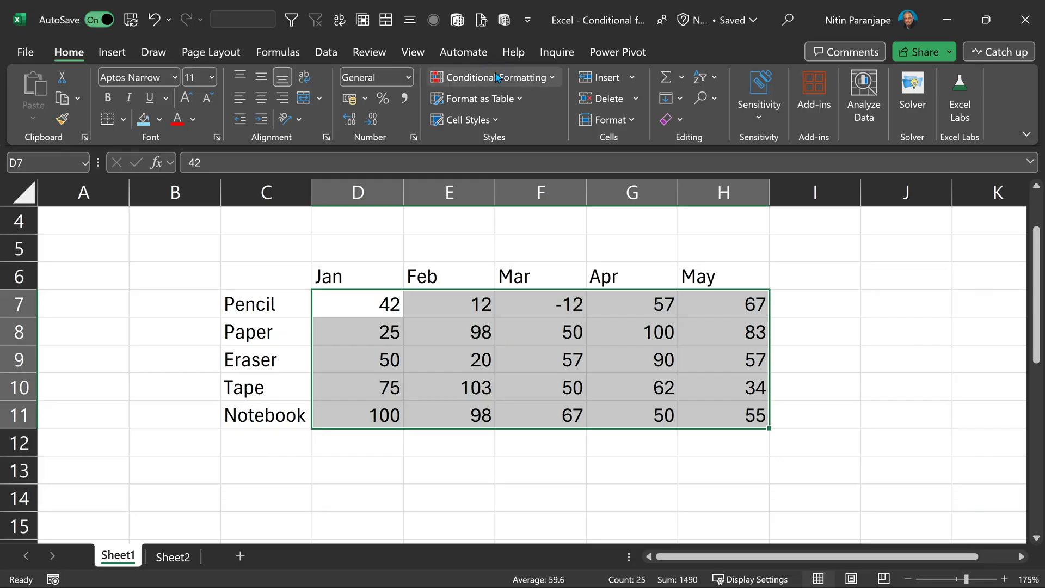
- Highlight the top 3 values in D7:H11 with Light Red Fill with Dark Red Text
click(497, 77)
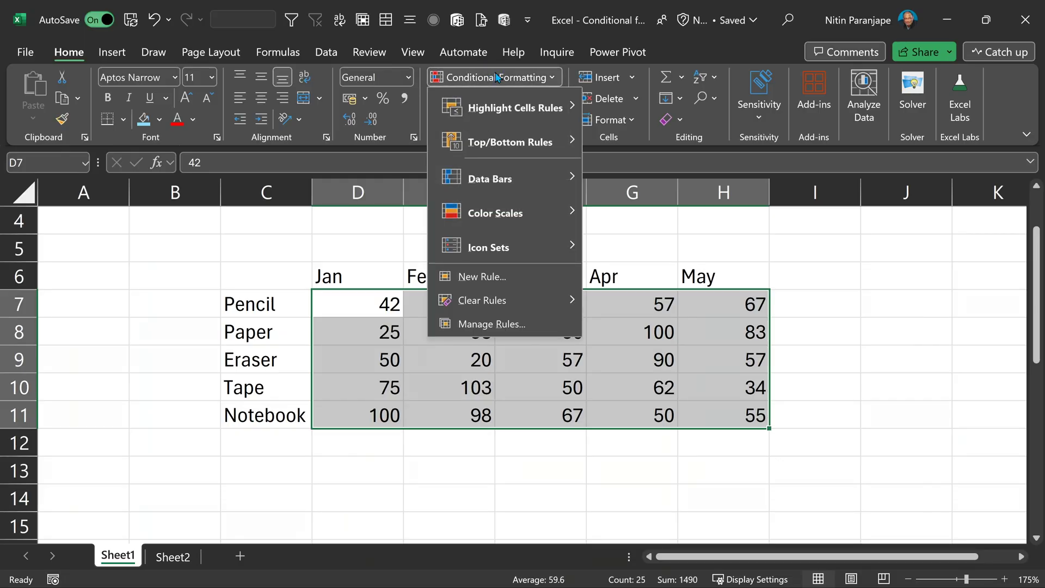
mouse_move(506, 142)
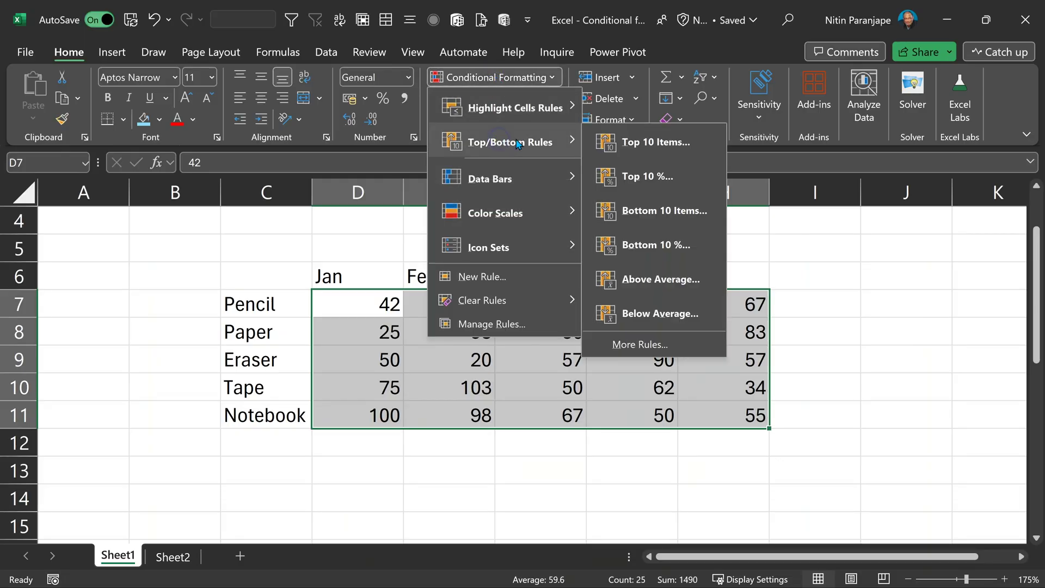
click(652, 154)
key(Return)
drag(383, 345, 330, 350)
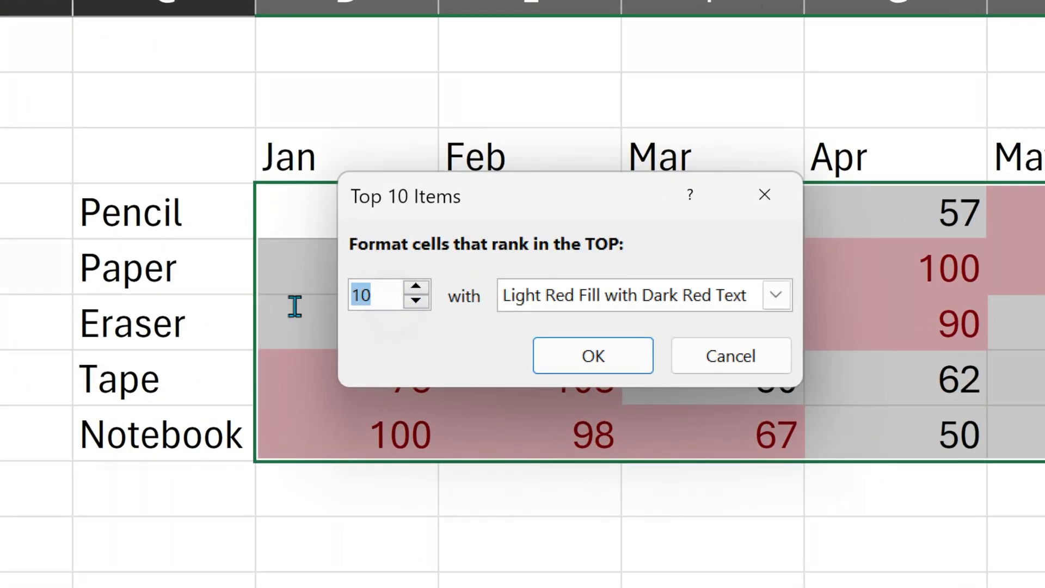
text(3)
click(593, 356)
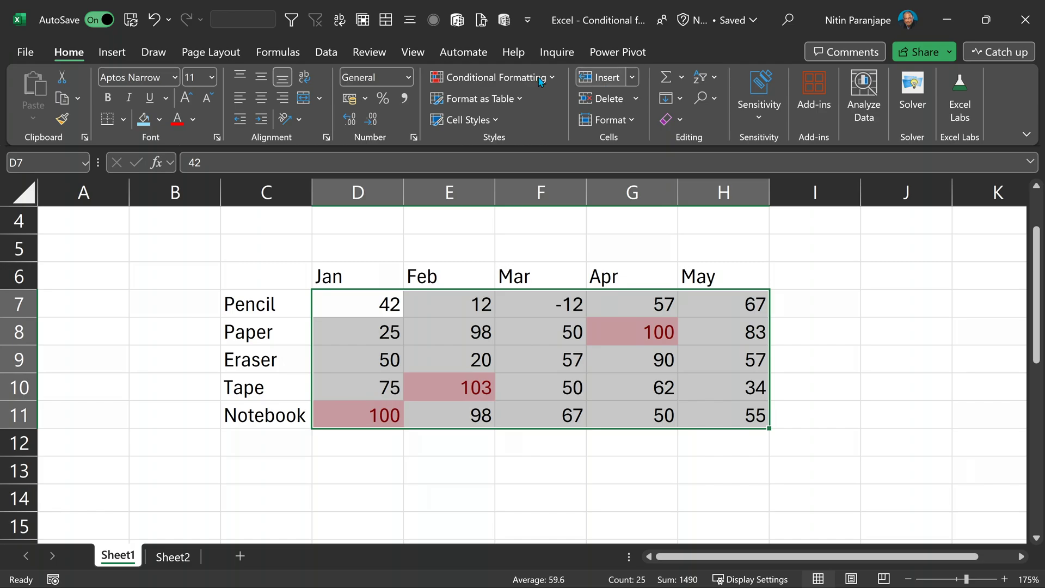
- Highlight the bottom 3 values in D7:H11 with Green Fill with Dark Green Text and deselect the range
click(493, 77)
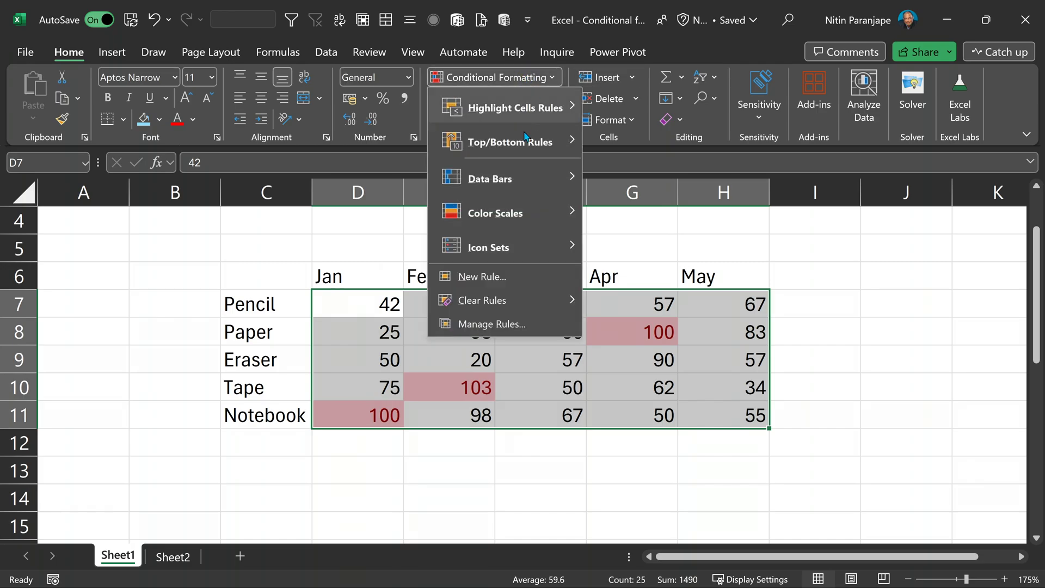
mouse_move(509, 142)
click(651, 209)
double_click(369, 347)
text(3)
click(572, 345)
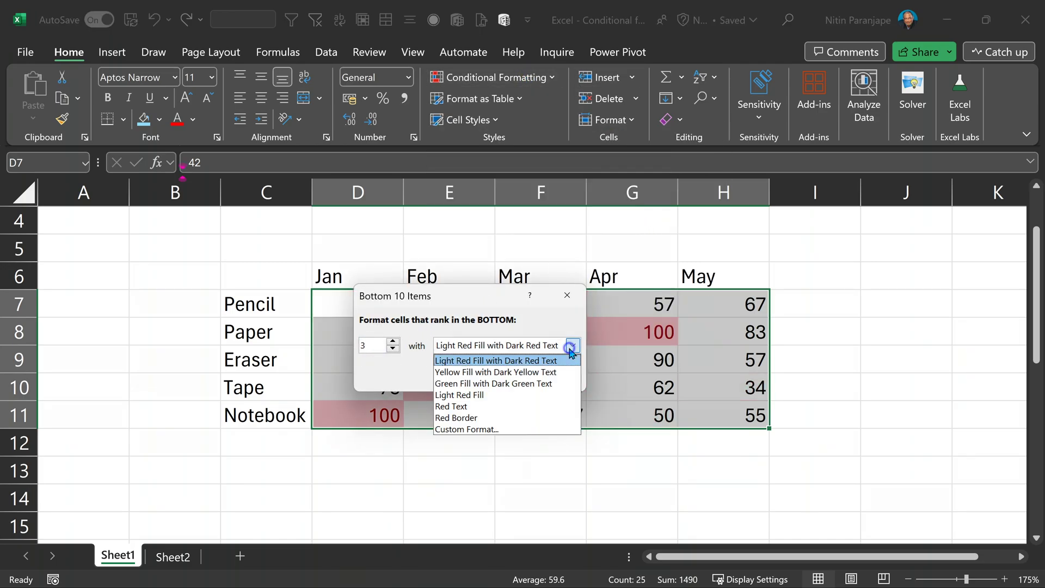
click(486, 384)
click(479, 376)
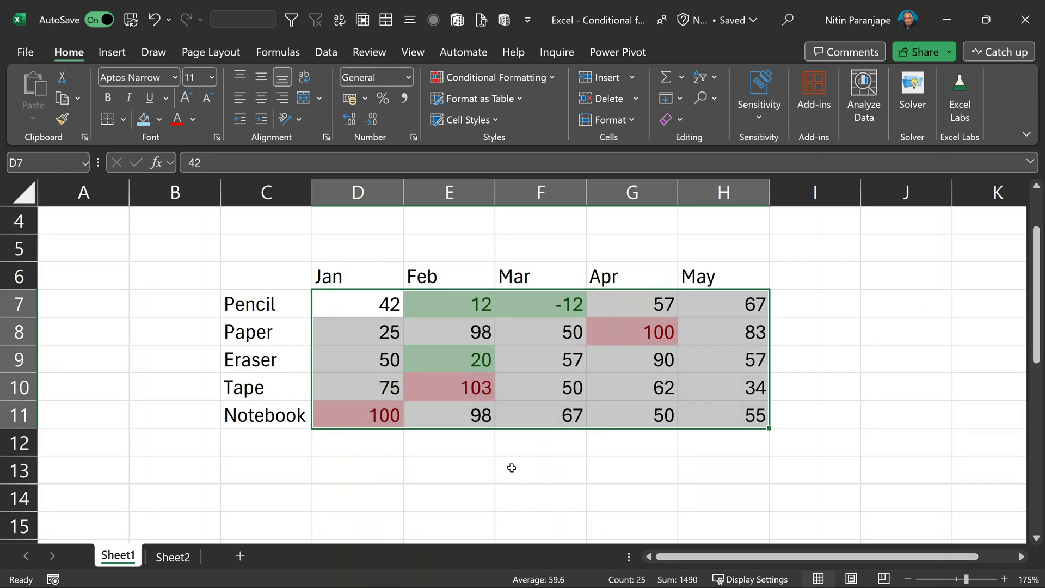
click(511, 468)
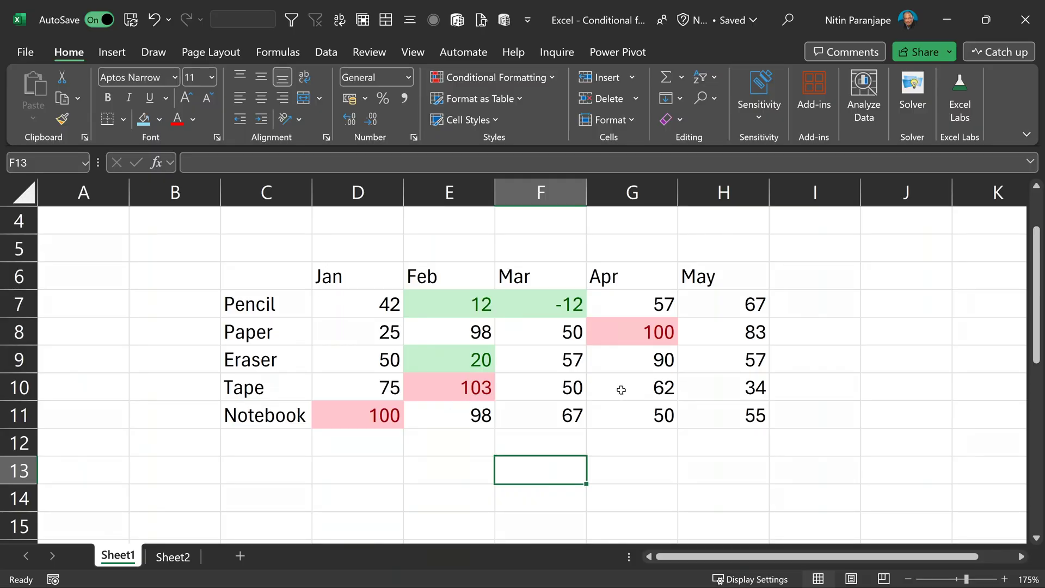
- Set Tape's April value in G10 and Notebook's May value in H11 to 103
click(621, 389)
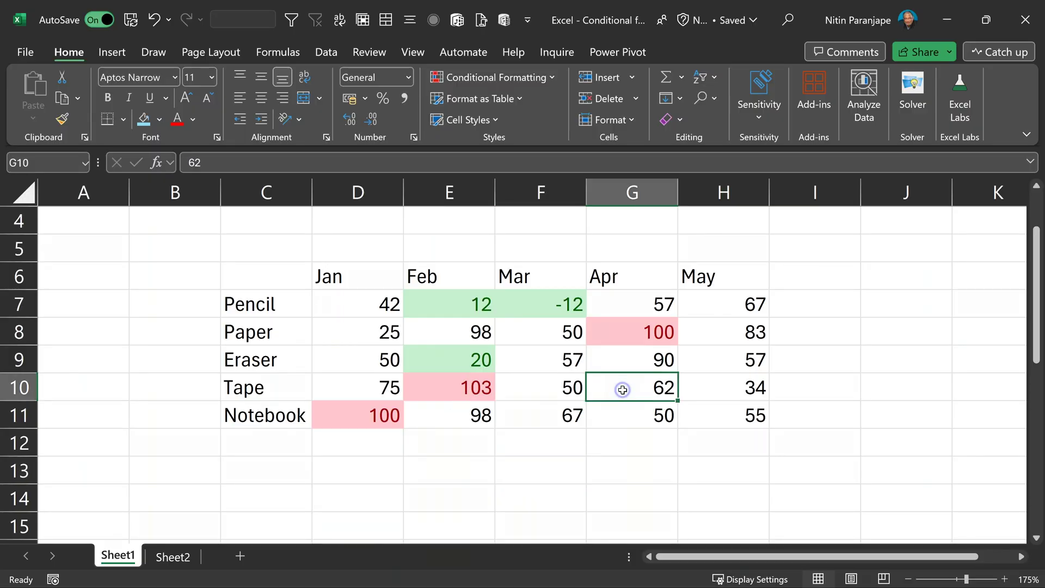
double_click(616, 380)
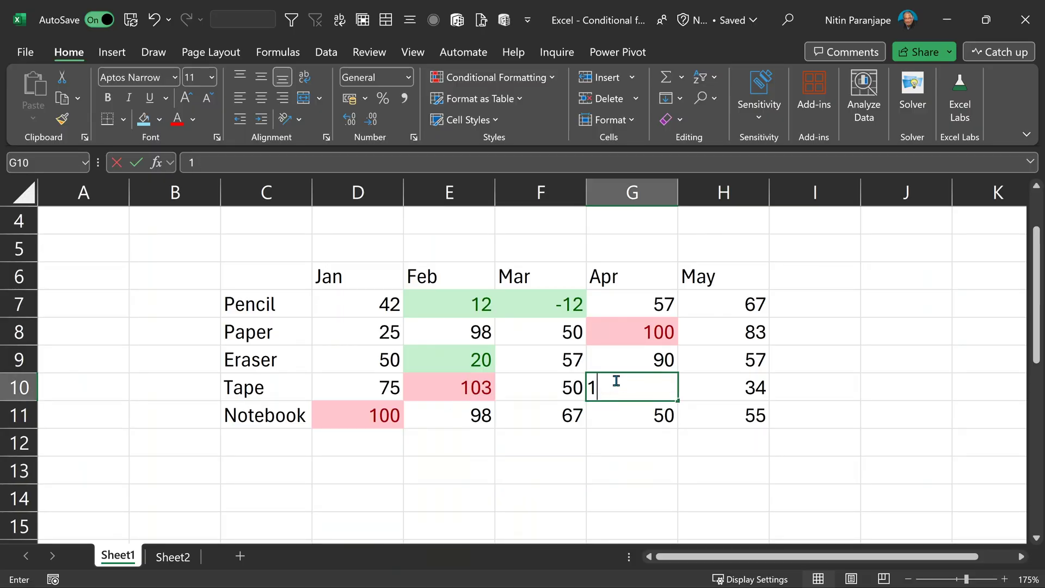
text(103)
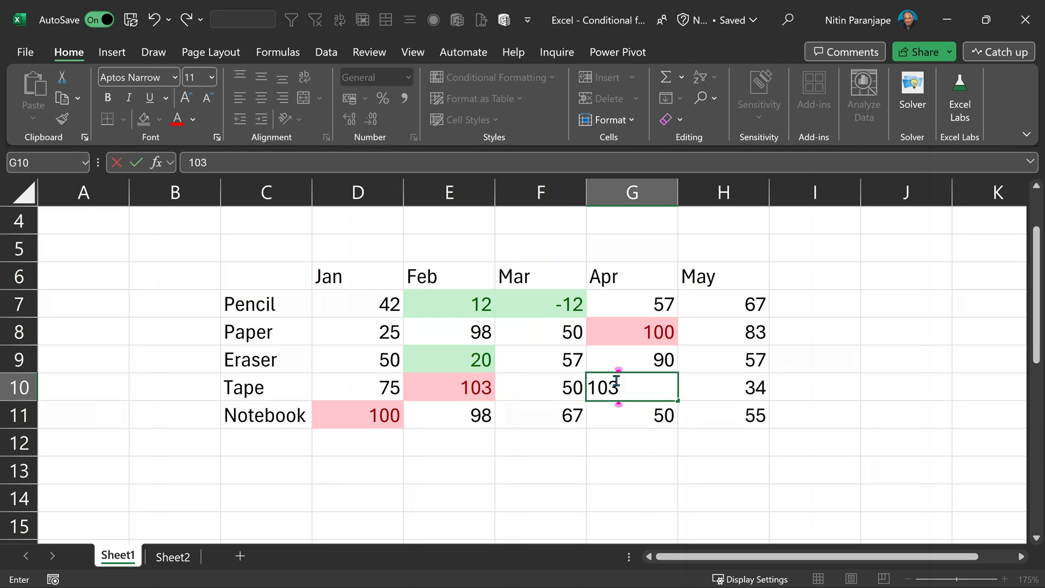
key(Return)
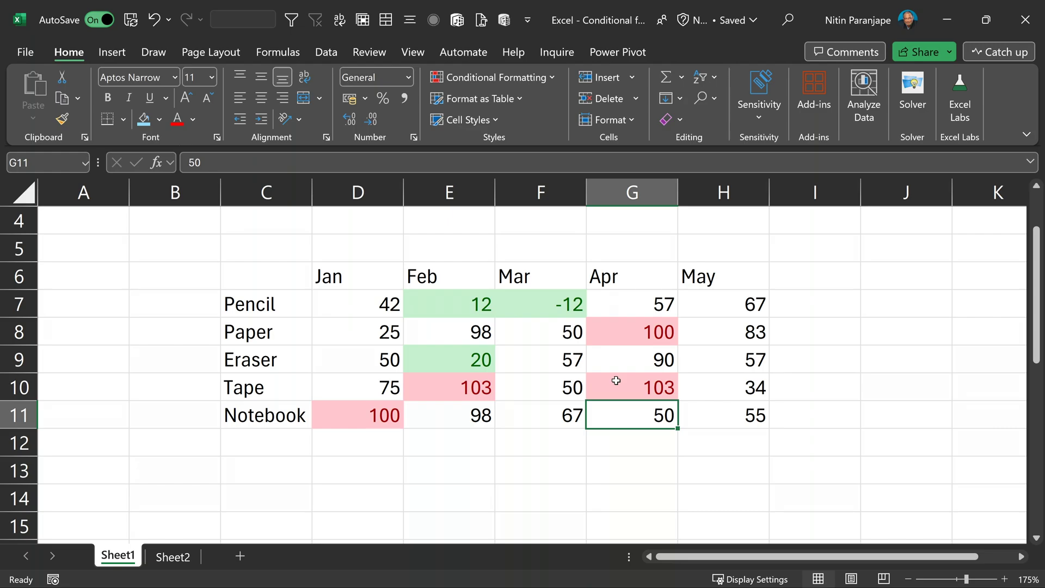
key(Right)
text(103)
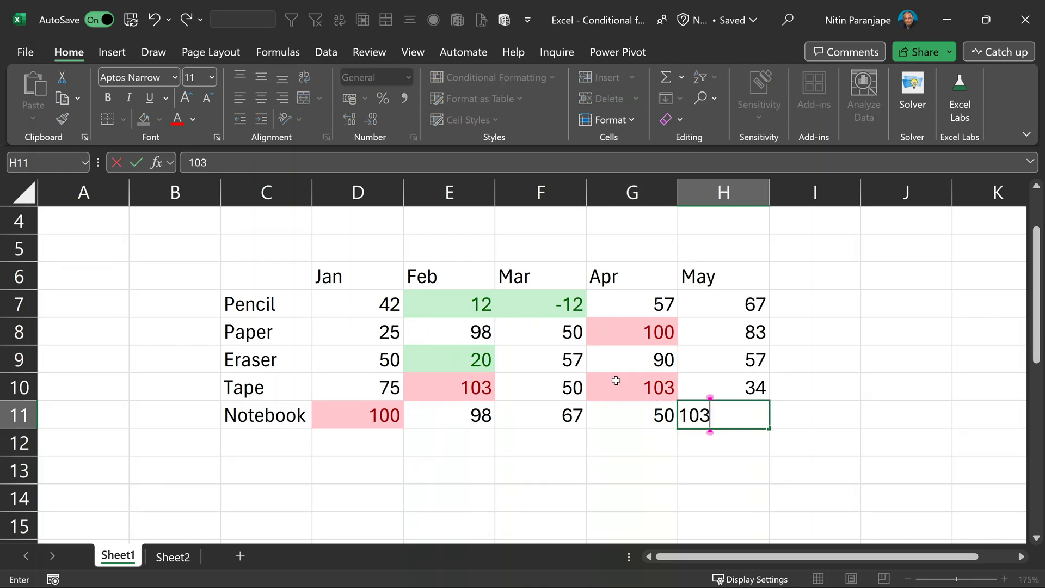
key(Return)
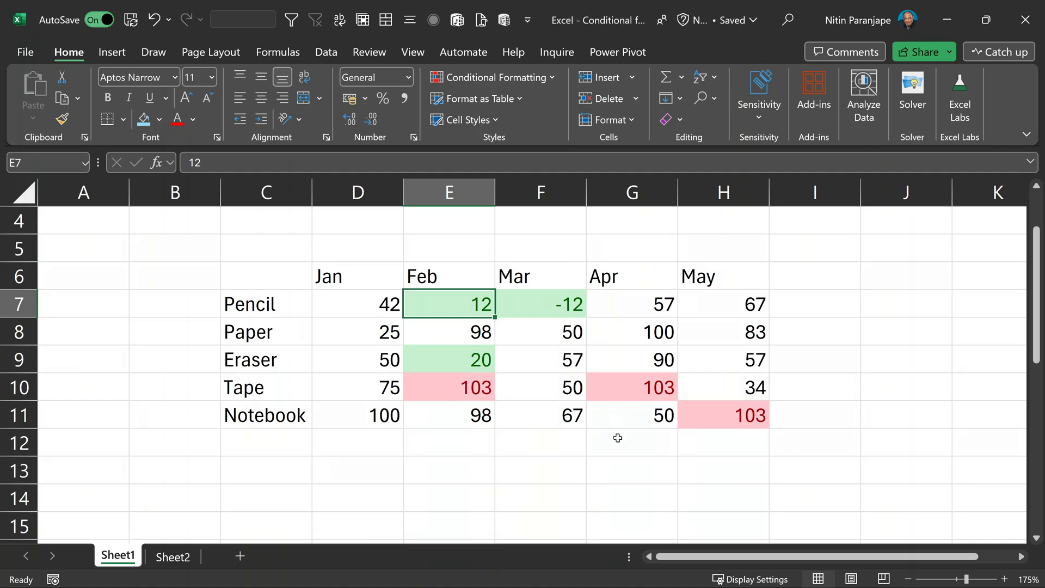
- Add an Above Average rule to D7:H11 with Yellow Fill with Dark Yellow Text
drag(350, 304, 716, 420)
click(520, 77)
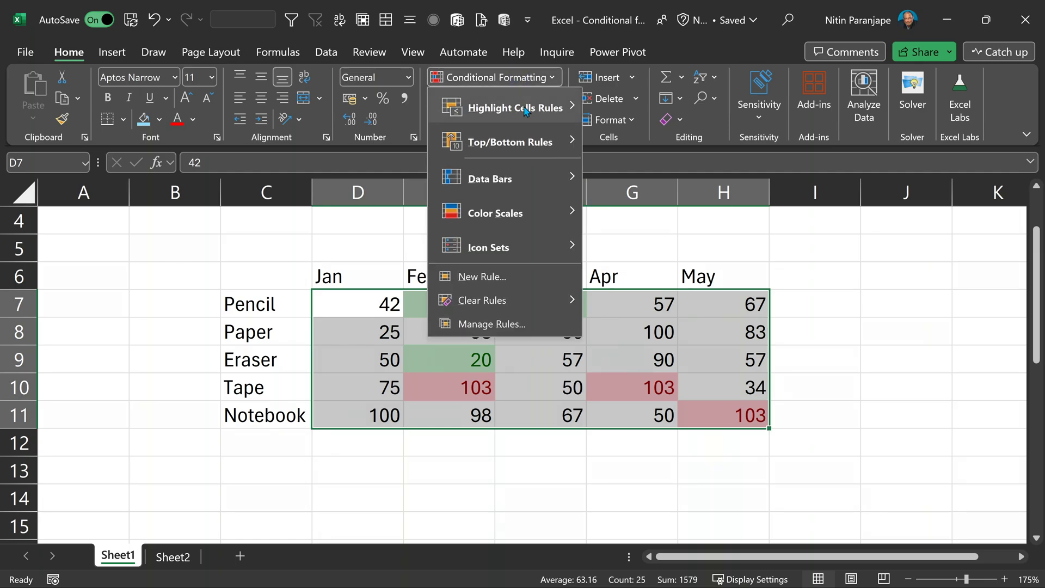
mouse_move(523, 138)
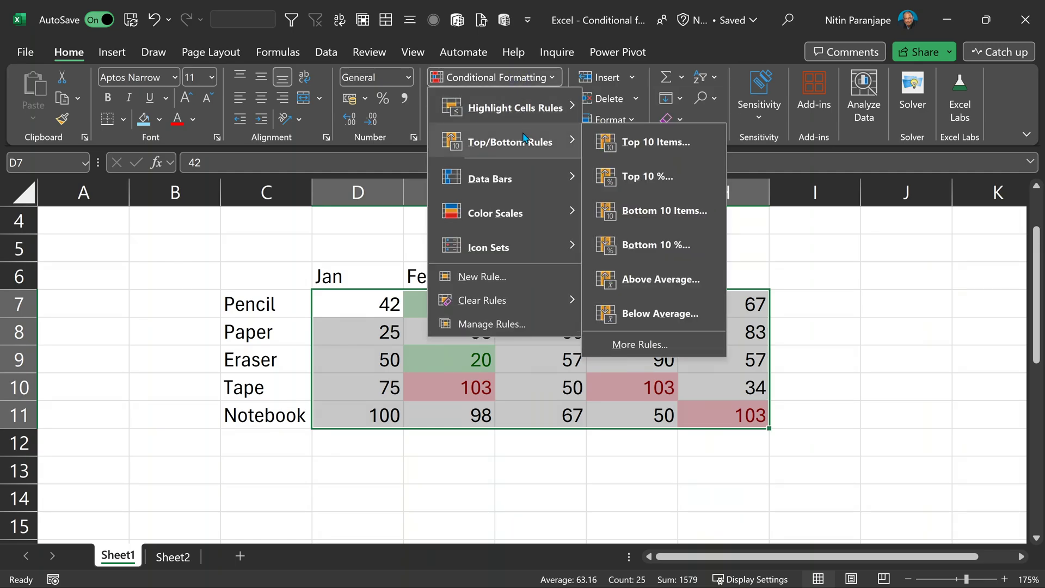
click(704, 278)
click(556, 344)
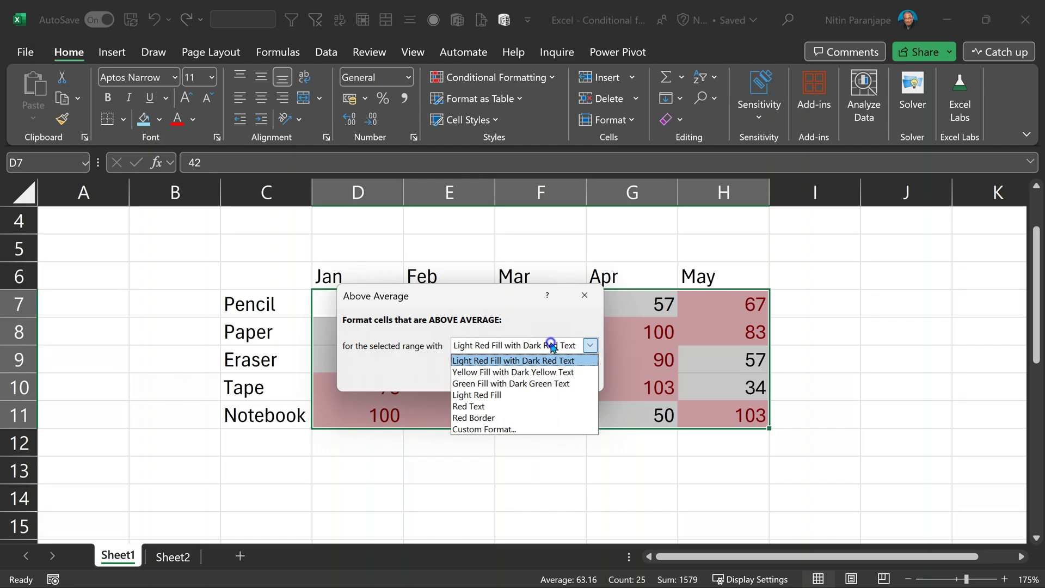
click(514, 368)
click(511, 377)
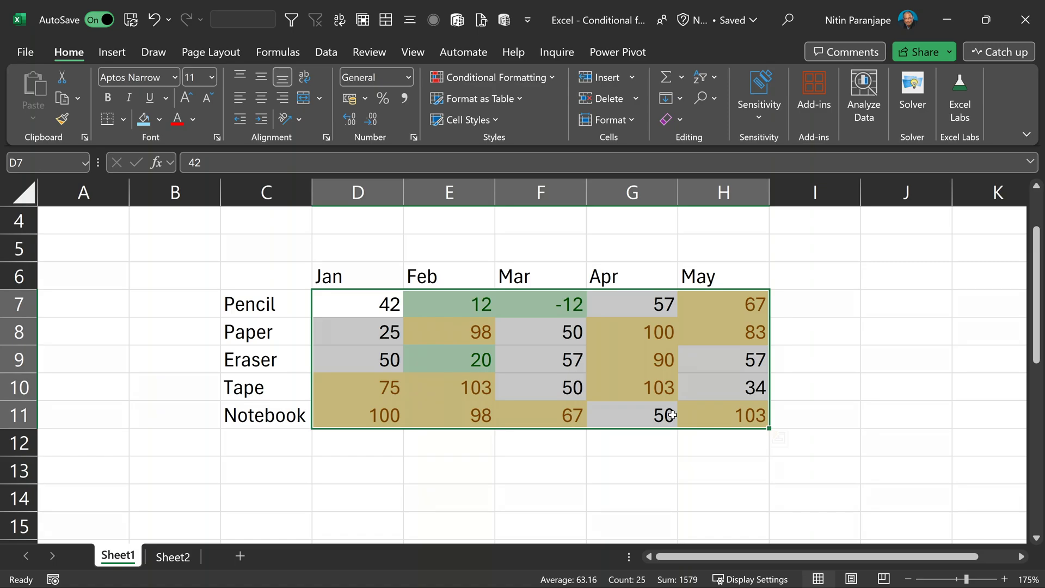
key(alt+Tab)
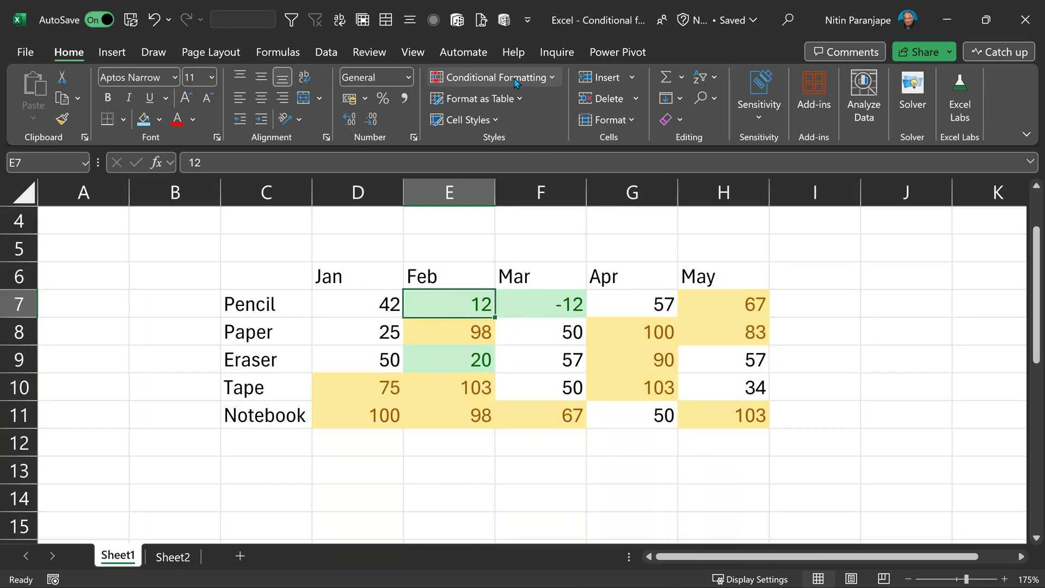
- Reorder the conditional formatting rules so Above Average comes last, below Bottom 3 and Top 3
click(517, 83)
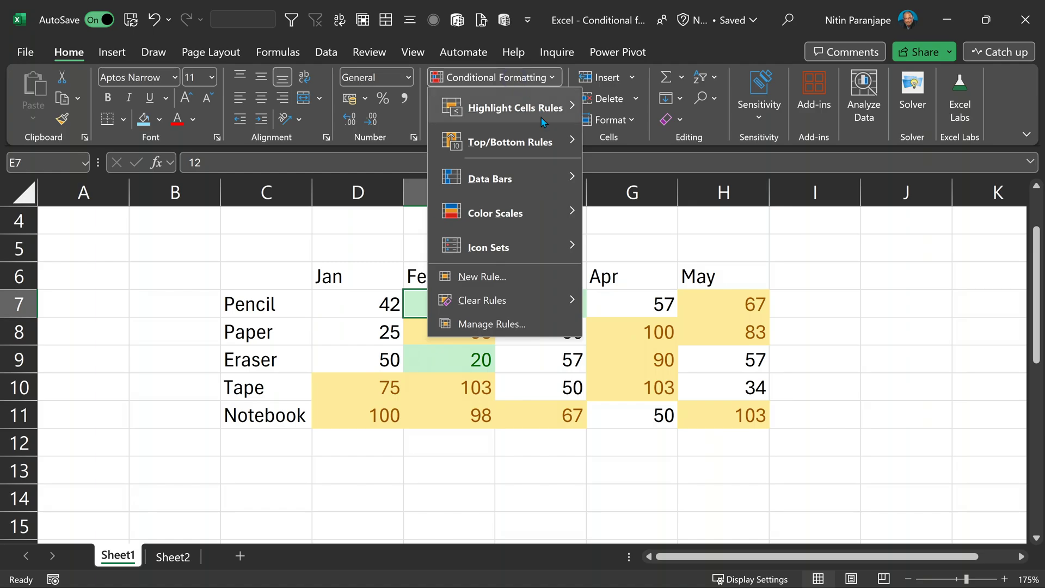
click(512, 325)
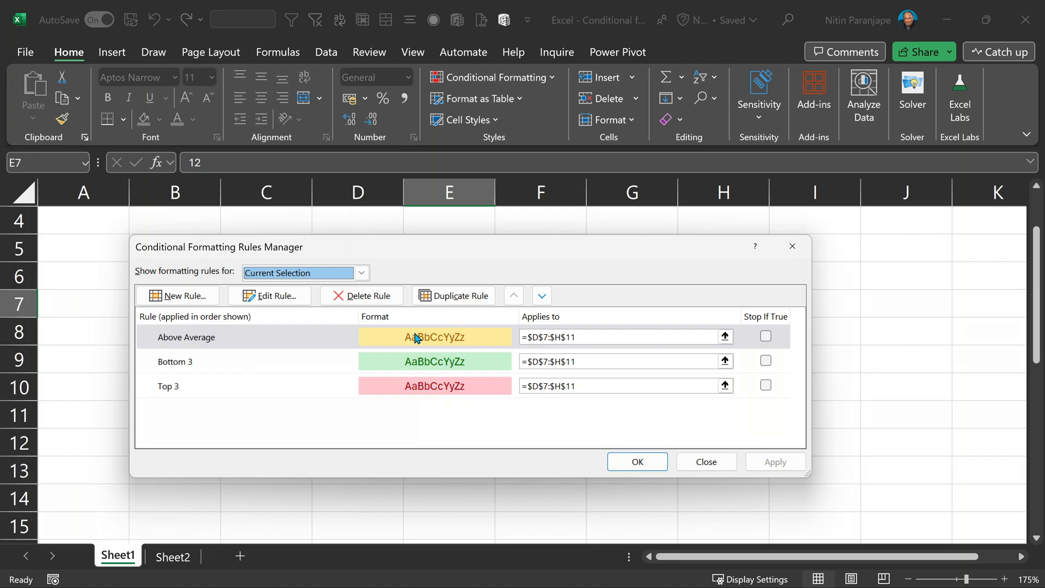
click(308, 341)
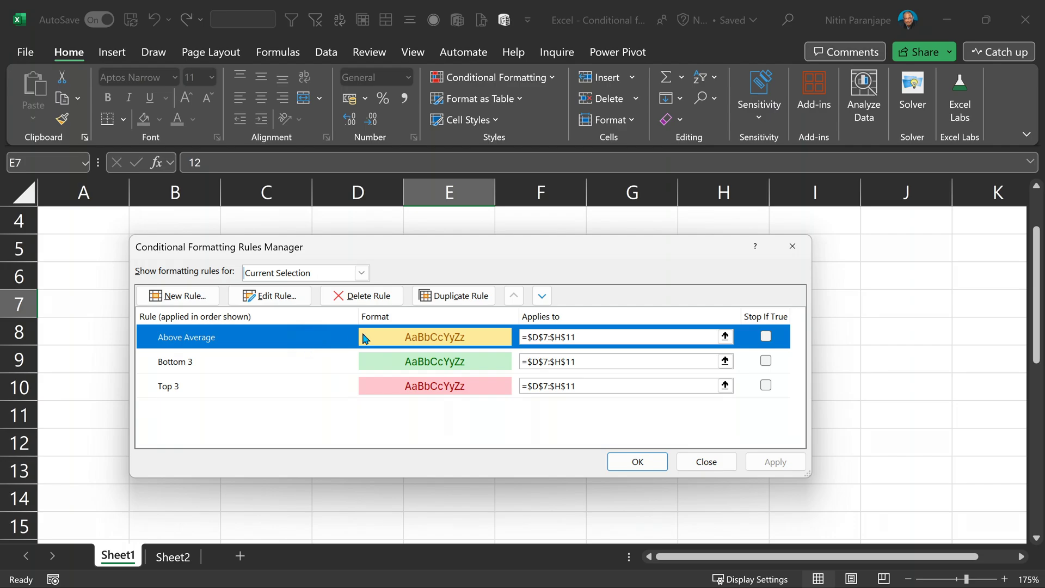
click(542, 295)
click(541, 295)
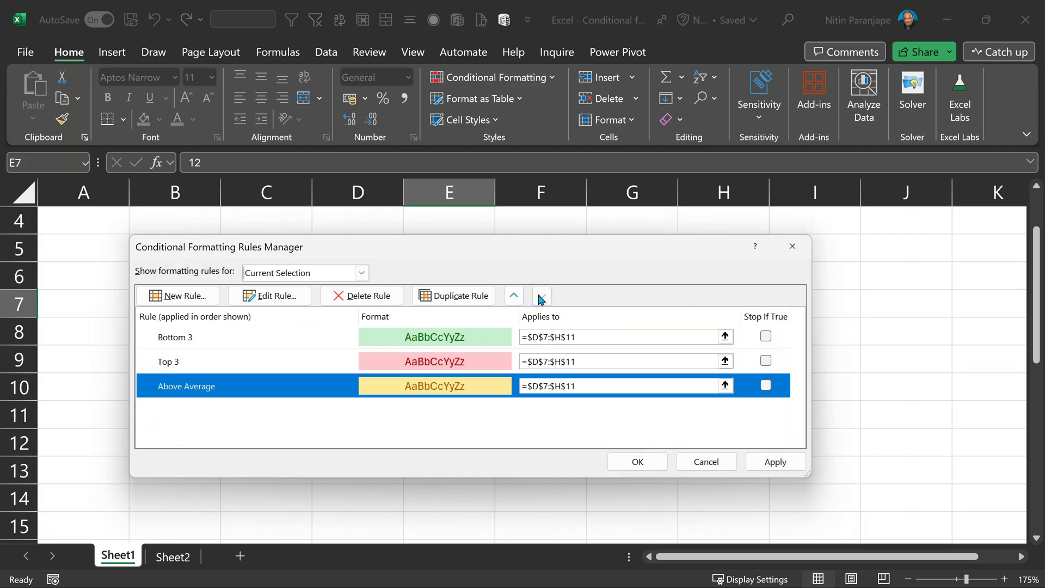
click(637, 461)
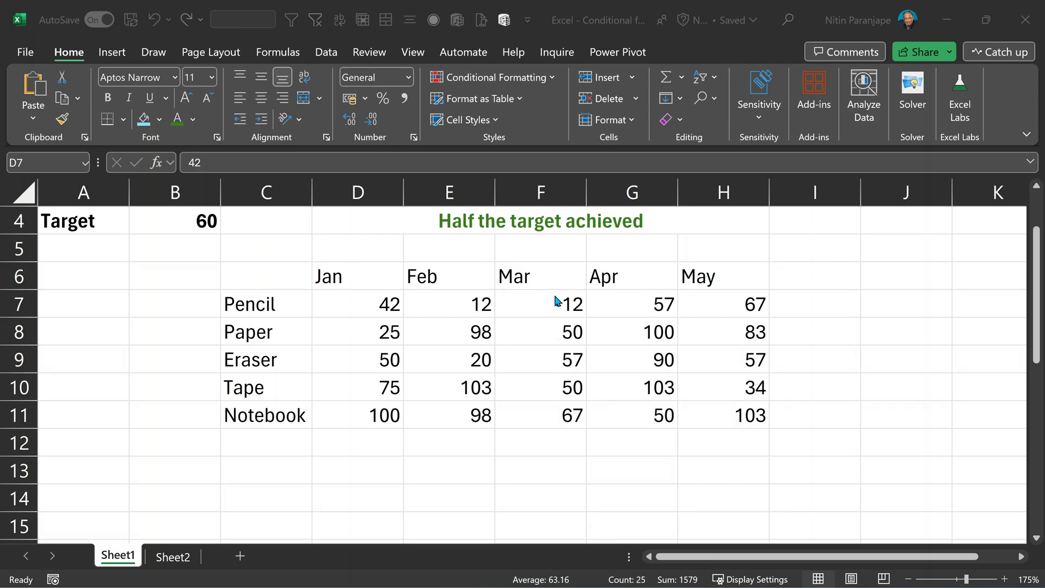
- Add a Greater Than rule to D7:H11 with the formula =$B$4/2 and Green Fill with Dark Green Text
click(490, 78)
mouse_move(489, 107)
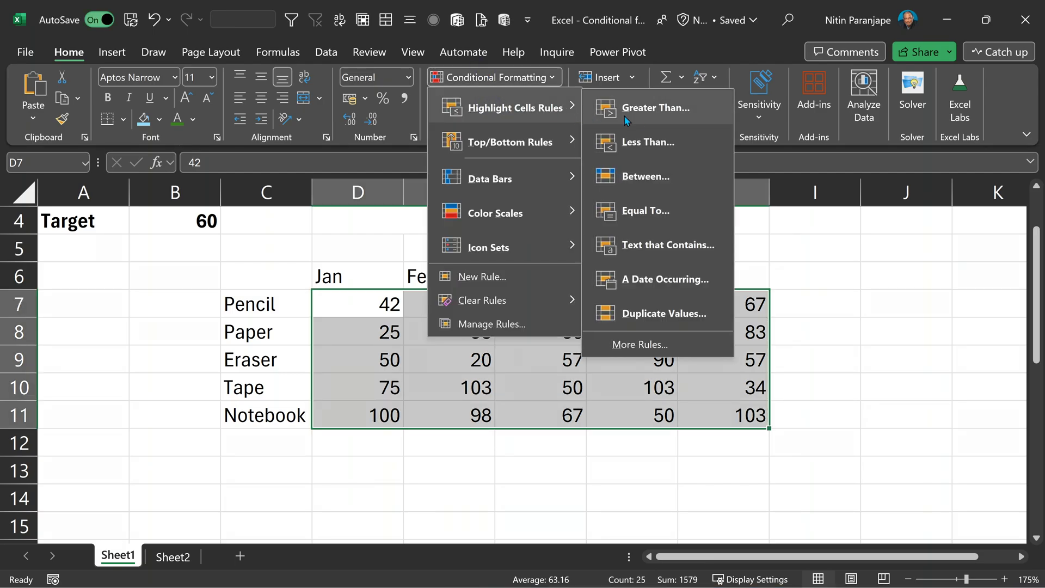
click(655, 109)
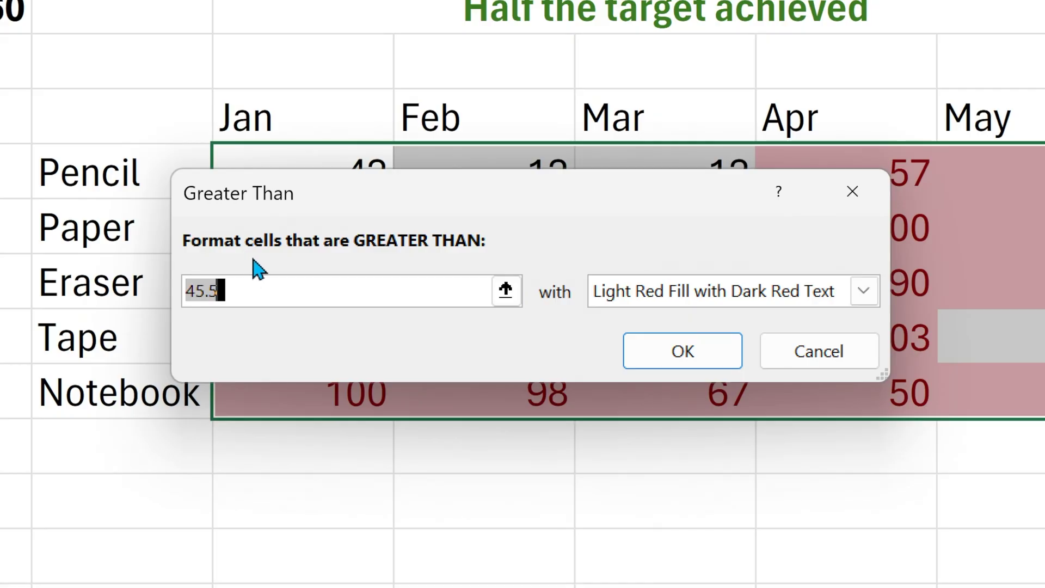
key(BackSpace)
click(15, 15)
text(/)
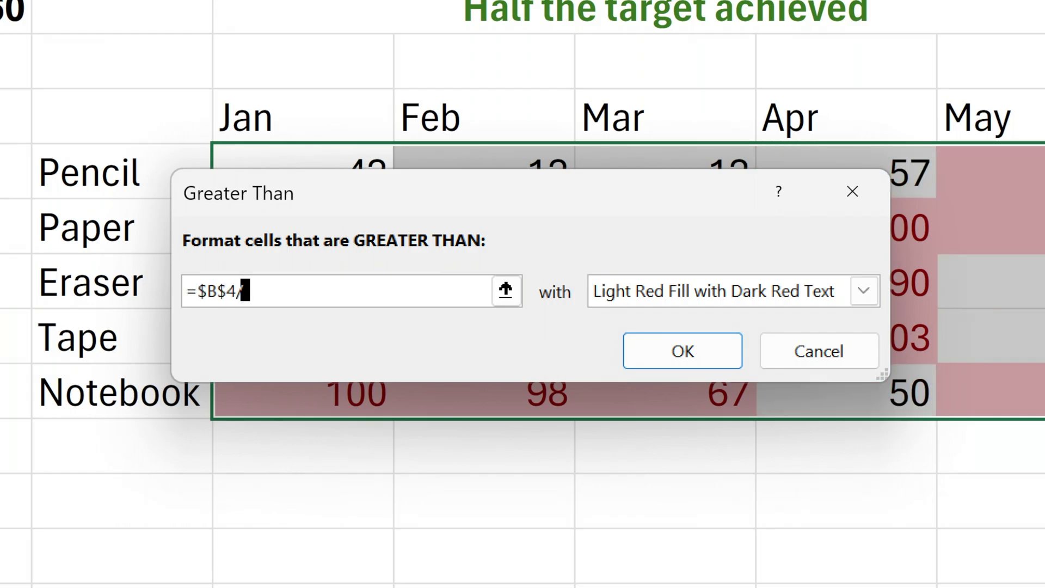
text(2)
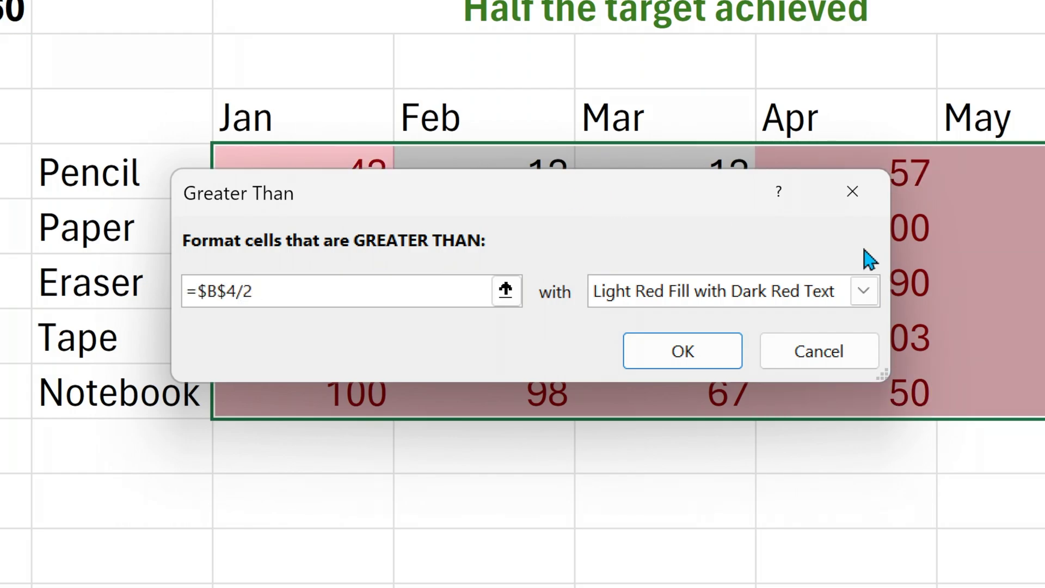
click(862, 292)
click(759, 368)
click(688, 351)
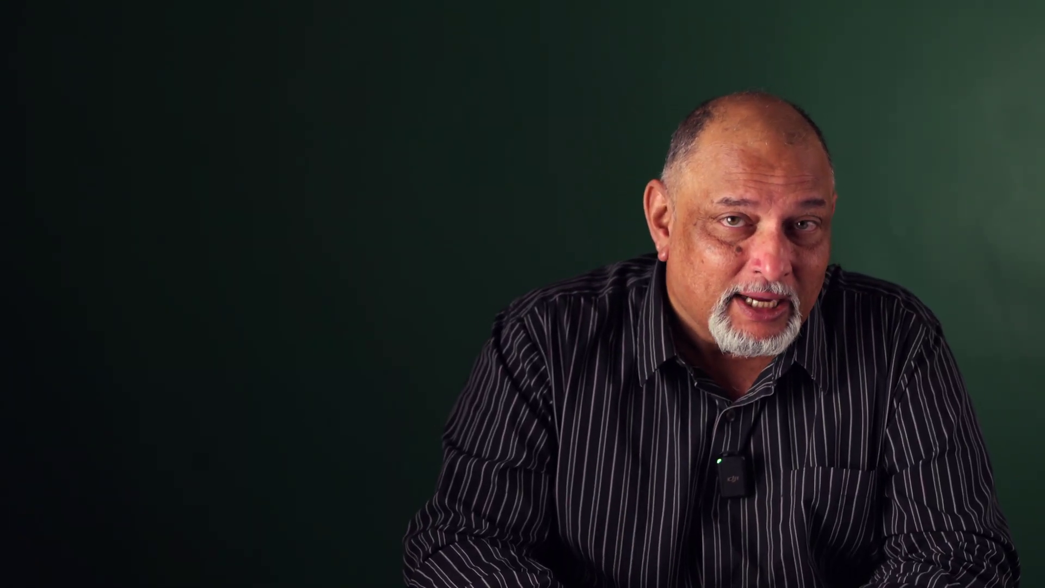
- Apply the two-colour green-yellow color scale to D7:H11 and check the lowest and highest value cells
drag(266, 303, 637, 402)
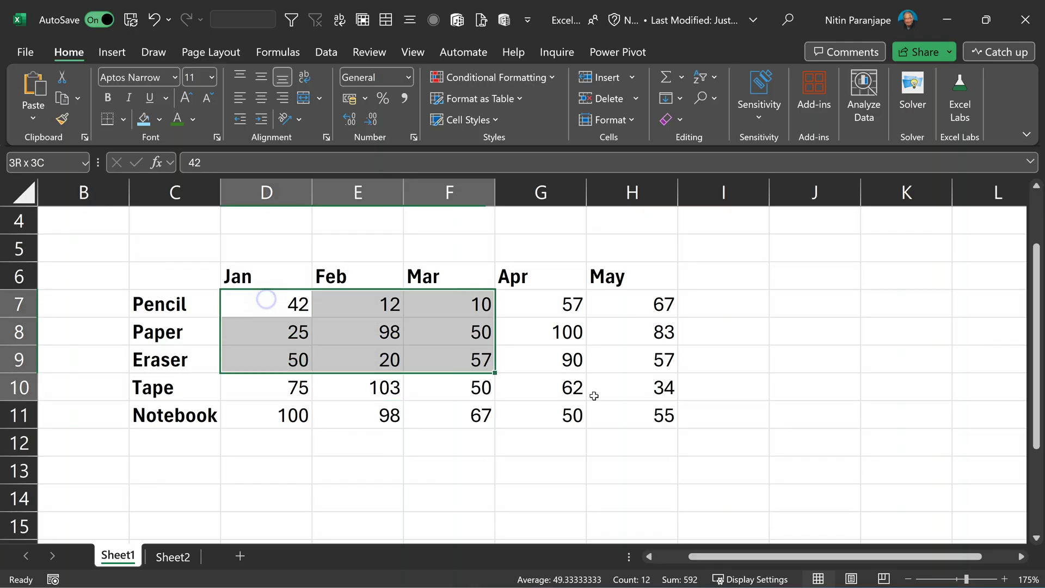
click(542, 78)
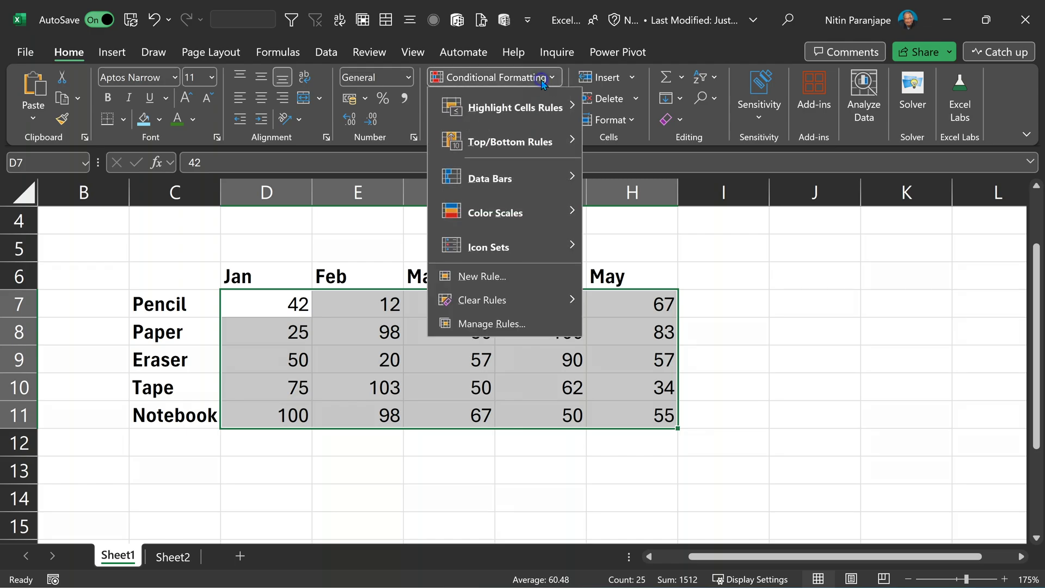
mouse_move(551, 212)
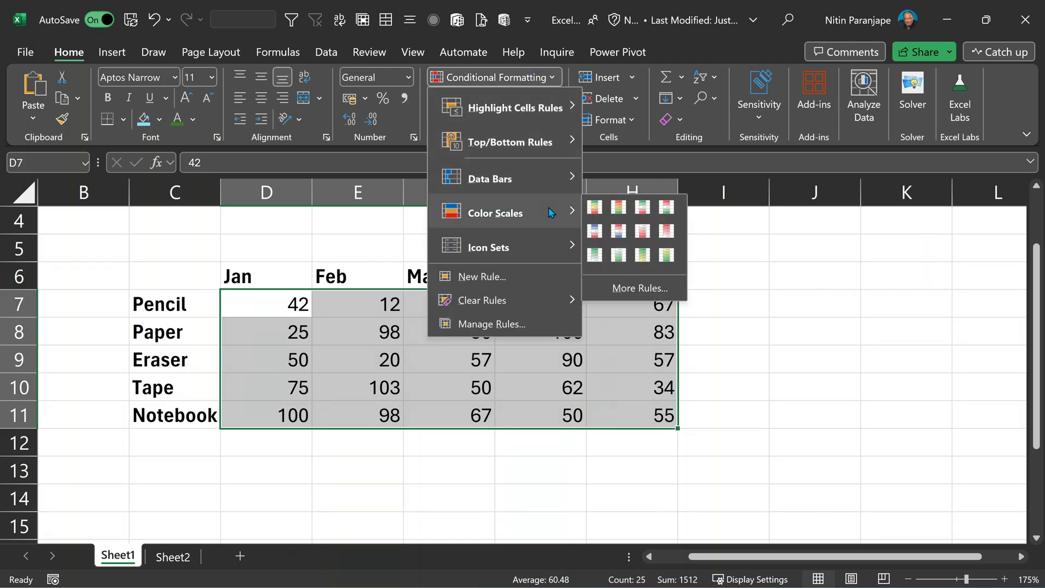
click(641, 252)
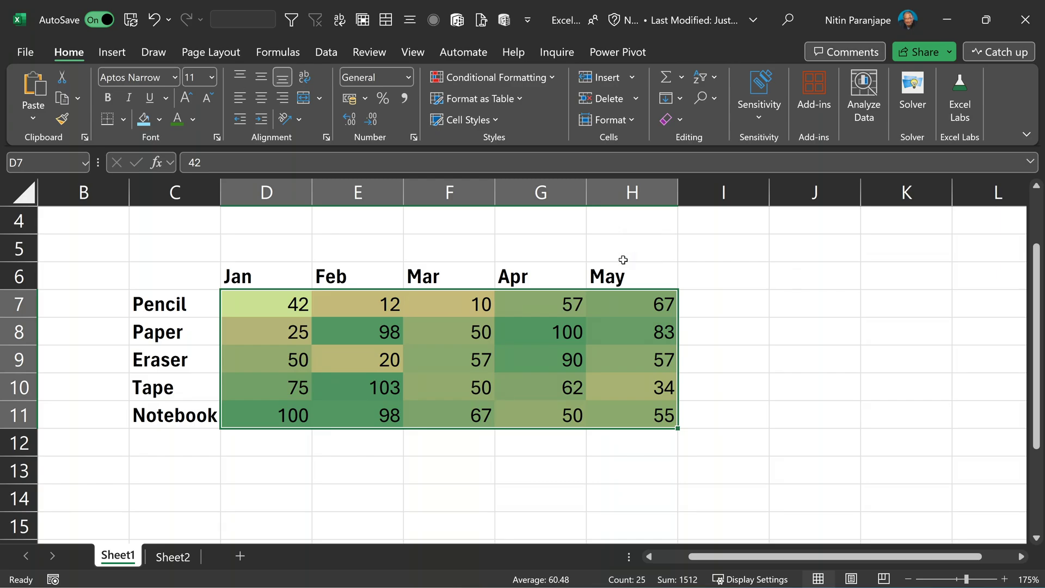
click(459, 315)
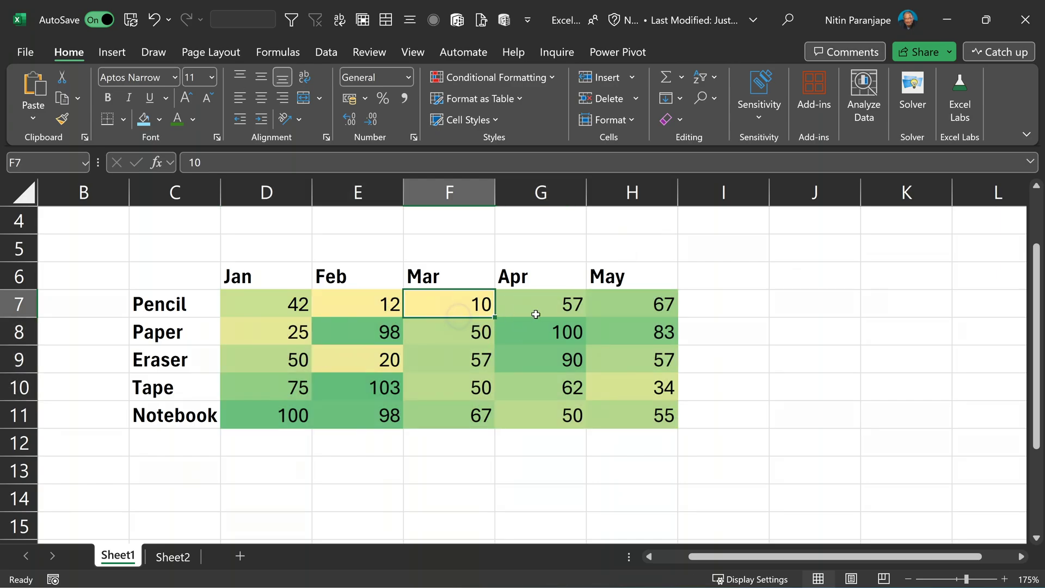
click(375, 390)
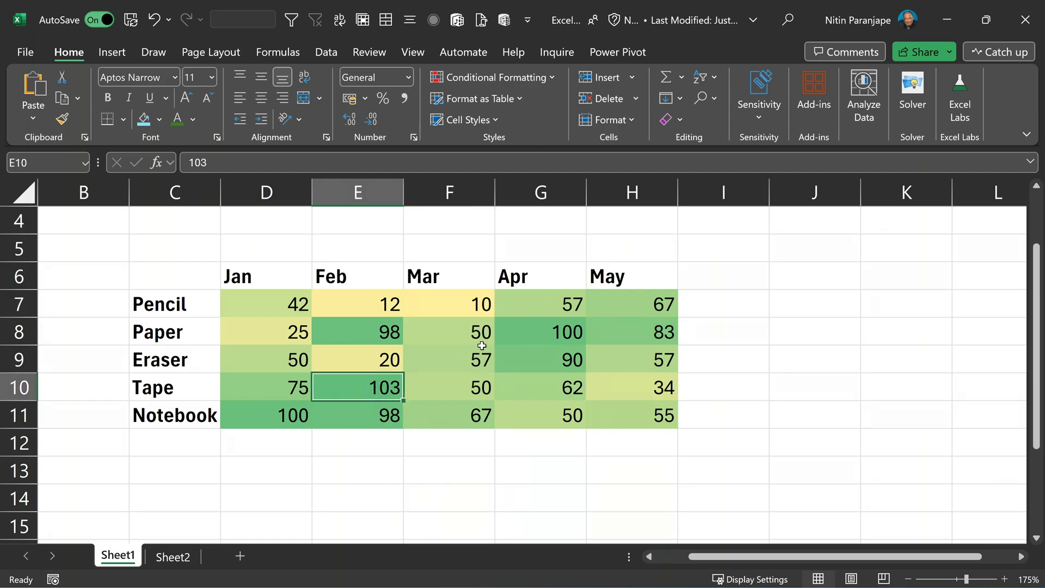
- Check how the color scale shades in-between values, such as cell D8 and the Eraser row's April figure
click(277, 330)
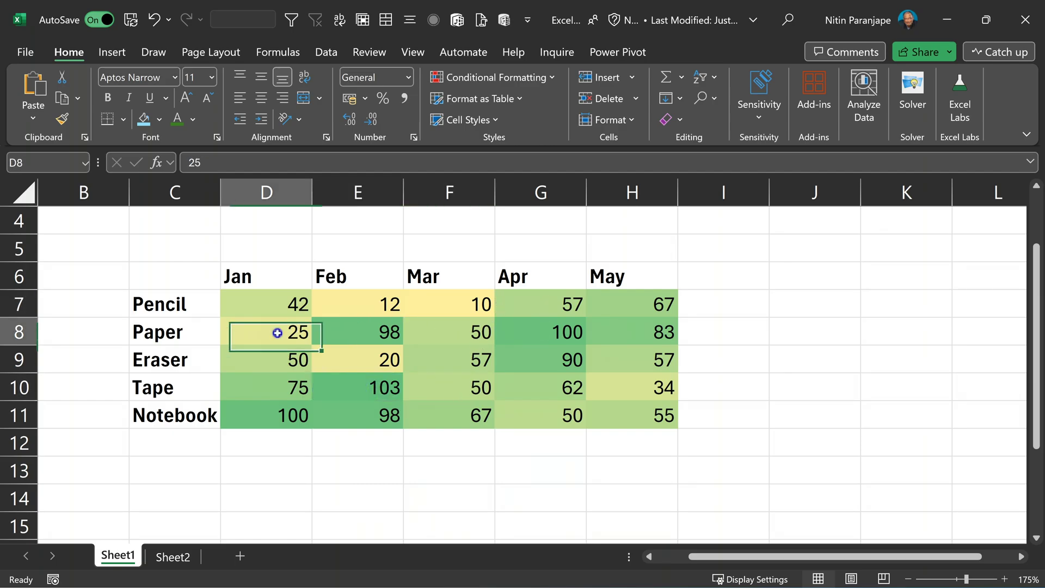
click(544, 360)
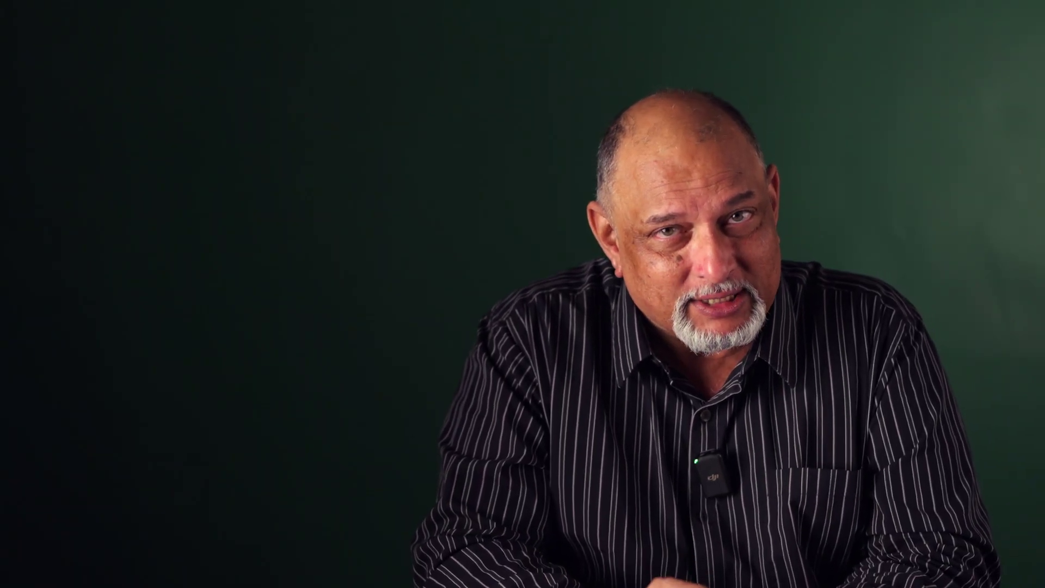
- Try light blue gradient data bars on the whole number block A1:M31 of Sheet2, and undo them
key(ctrl+a)
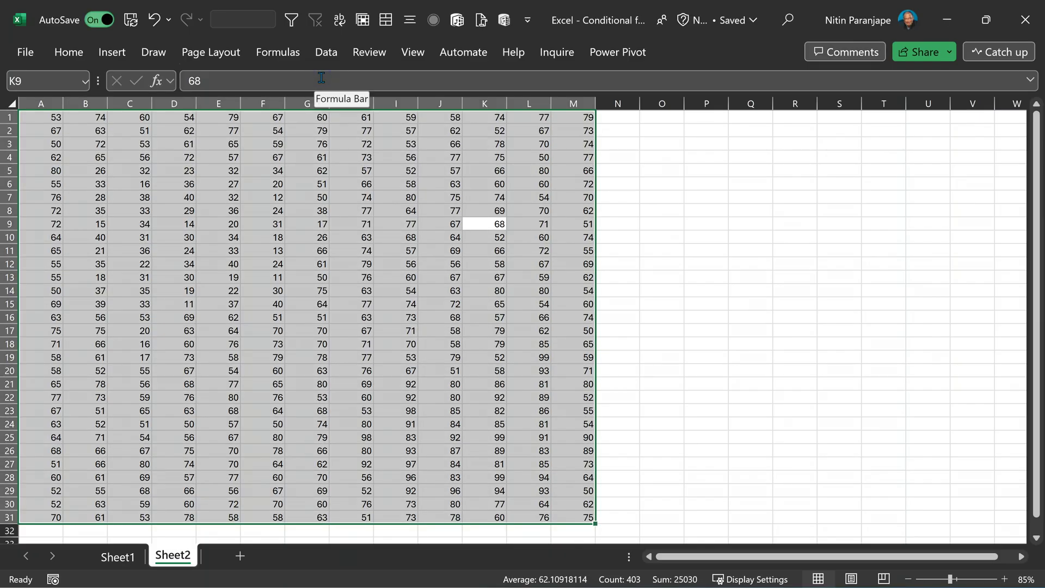
click(69, 53)
click(477, 79)
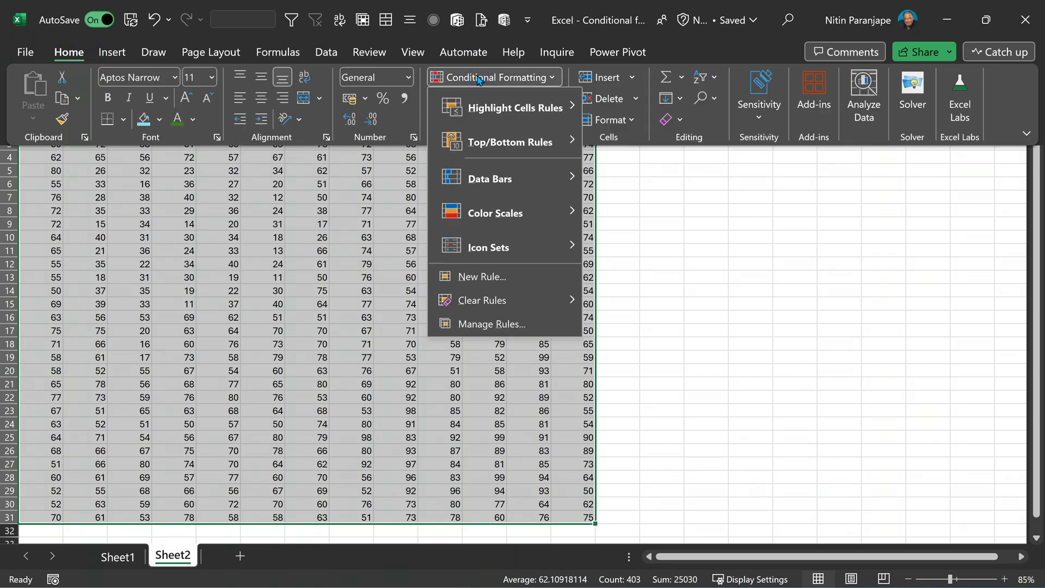
mouse_move(501, 179)
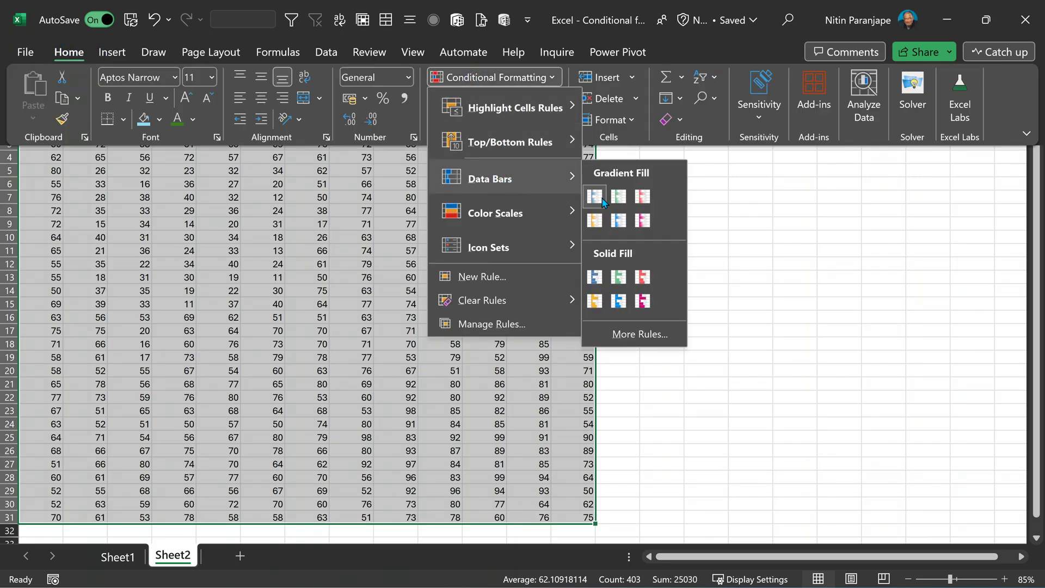
click(618, 222)
click(725, 285)
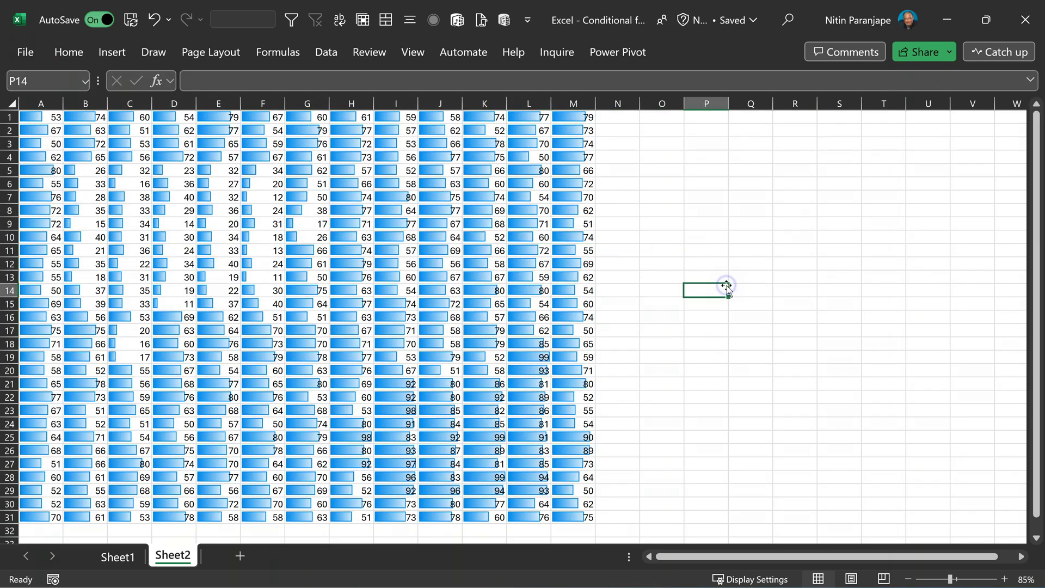
key(ctrl+z)
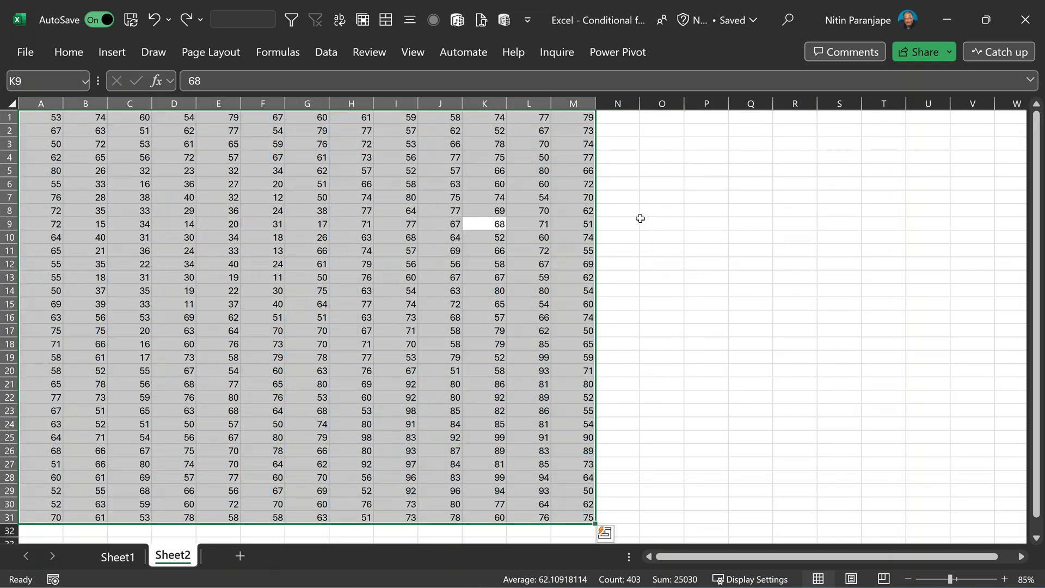
- Apply the two-colour green-yellow color scale to A1:M31 on Sheet2 and deselect the range
click(79, 52)
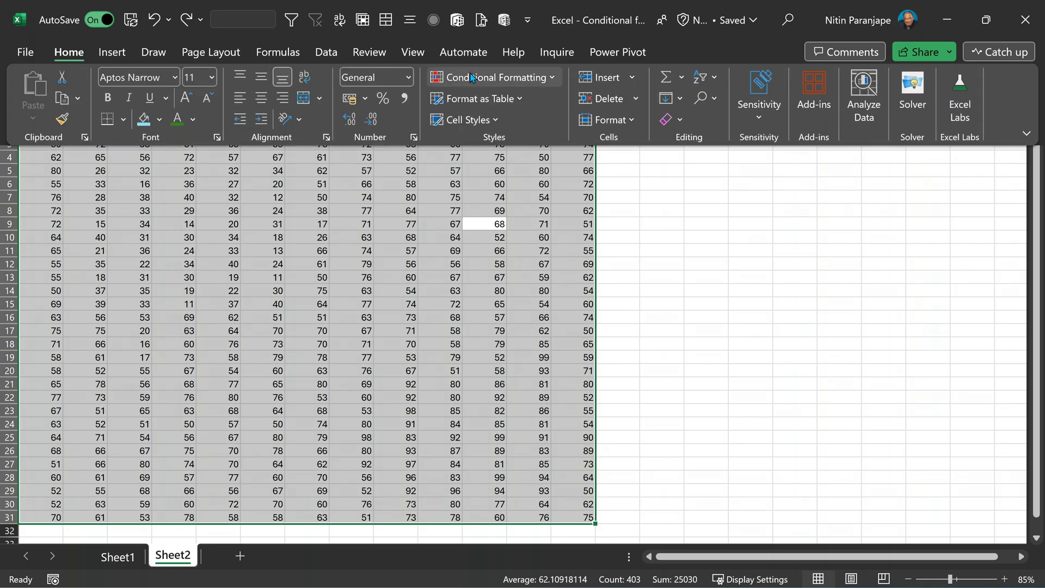
click(493, 78)
mouse_move(550, 211)
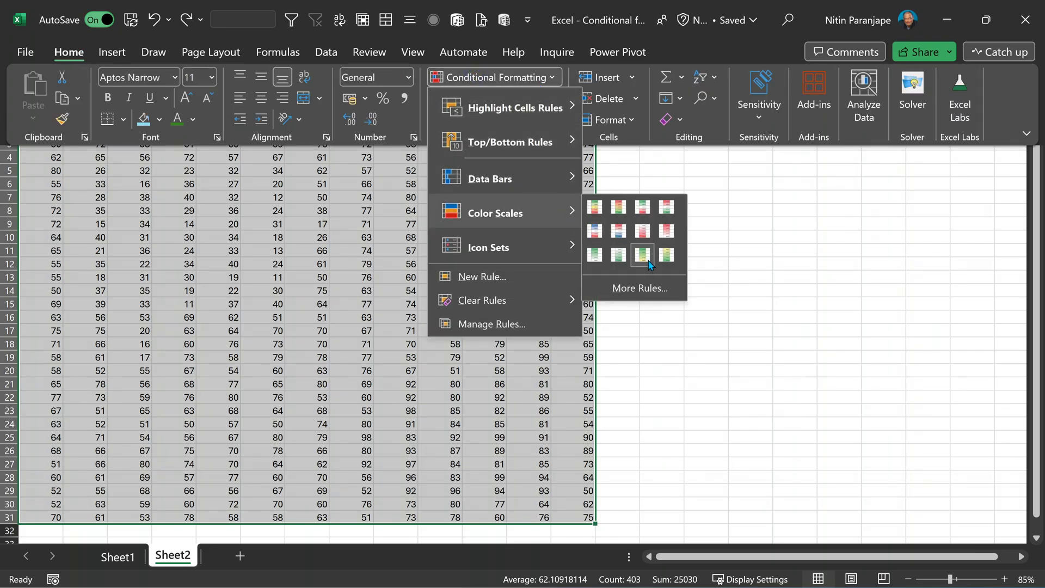
click(639, 255)
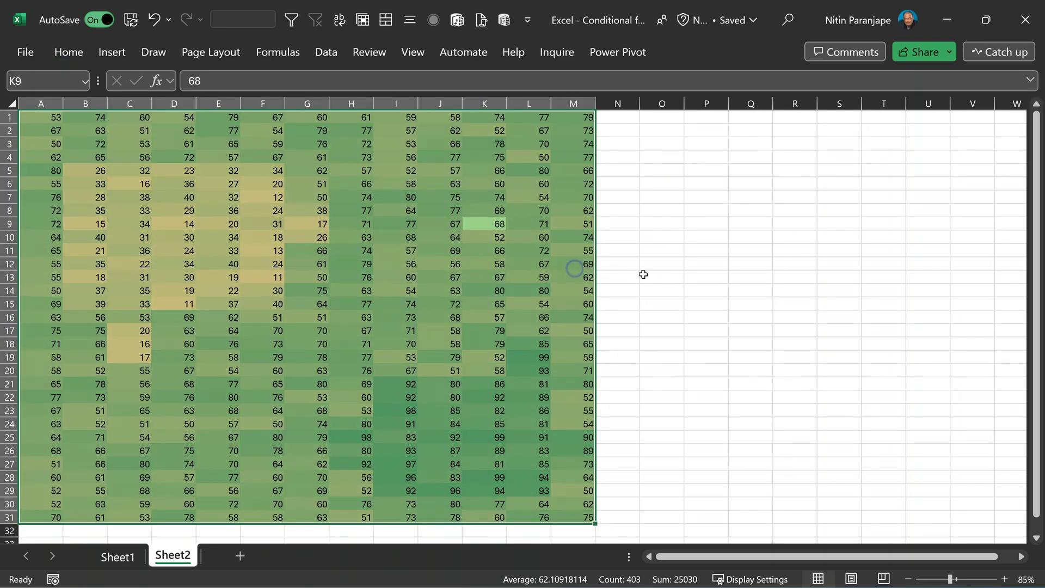
click(739, 275)
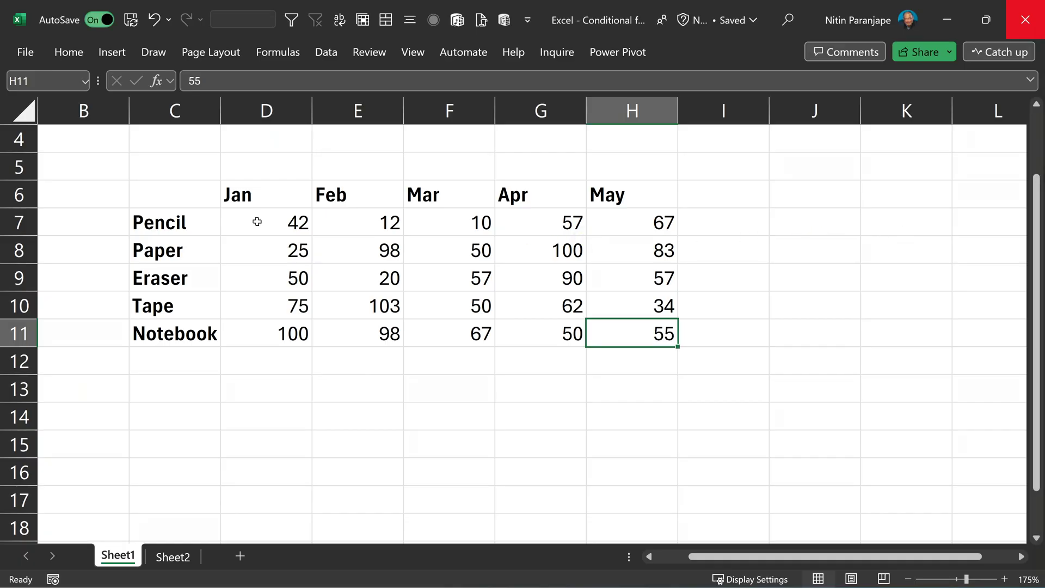
- Try green gradient data bars on the product figures D7:H11 of Sheet1, and undo them
click(257, 222)
key(ctrl+shift+End)
click(69, 52)
click(494, 76)
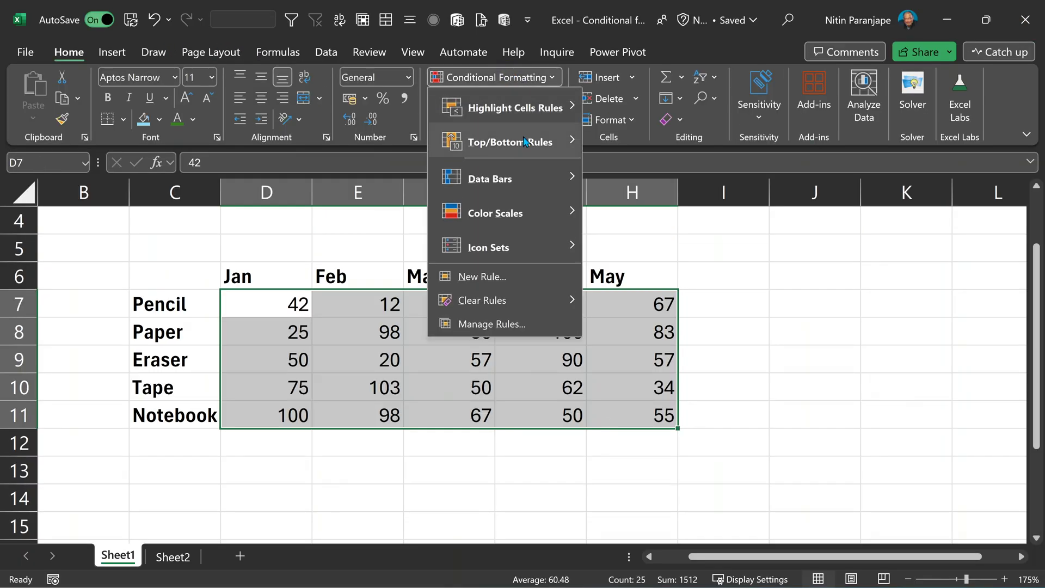
click(684, 205)
click(496, 465)
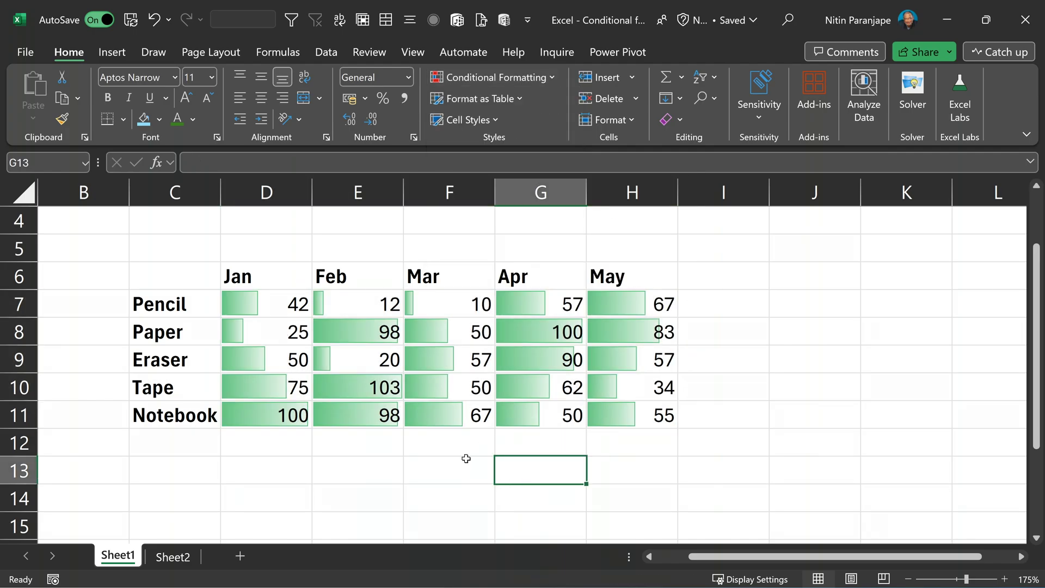
drag(256, 304, 618, 415)
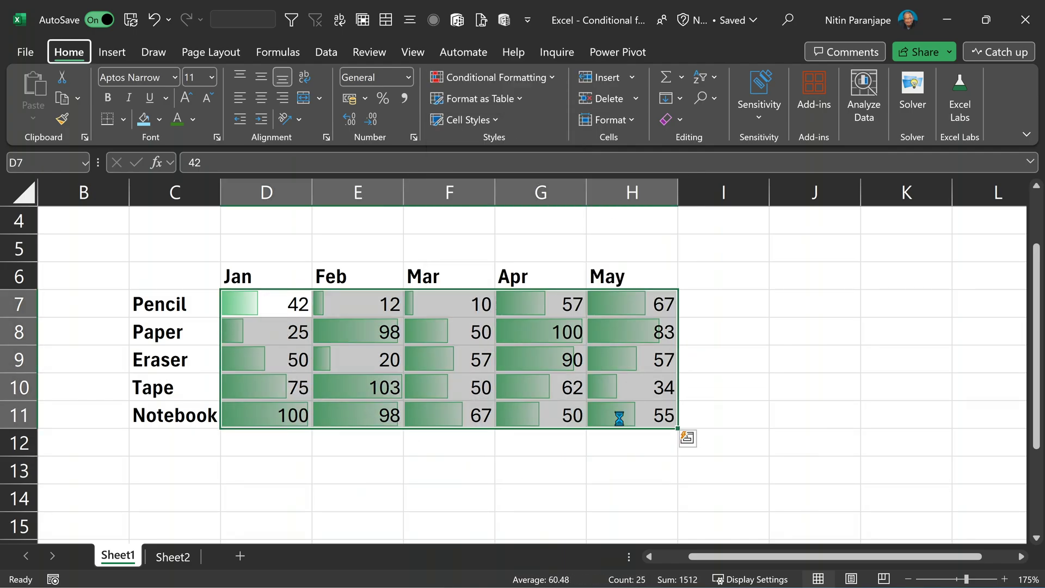
key(ctrl+z)
- Try the green-yellow color scale on D7:H11, and clear the formats from the range
click(549, 83)
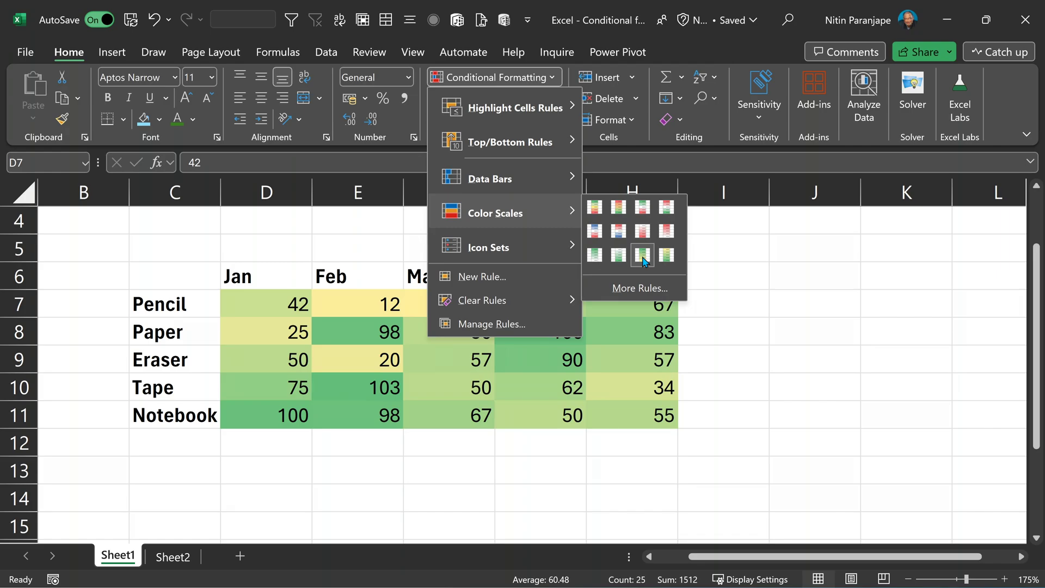
click(643, 256)
click(529, 452)
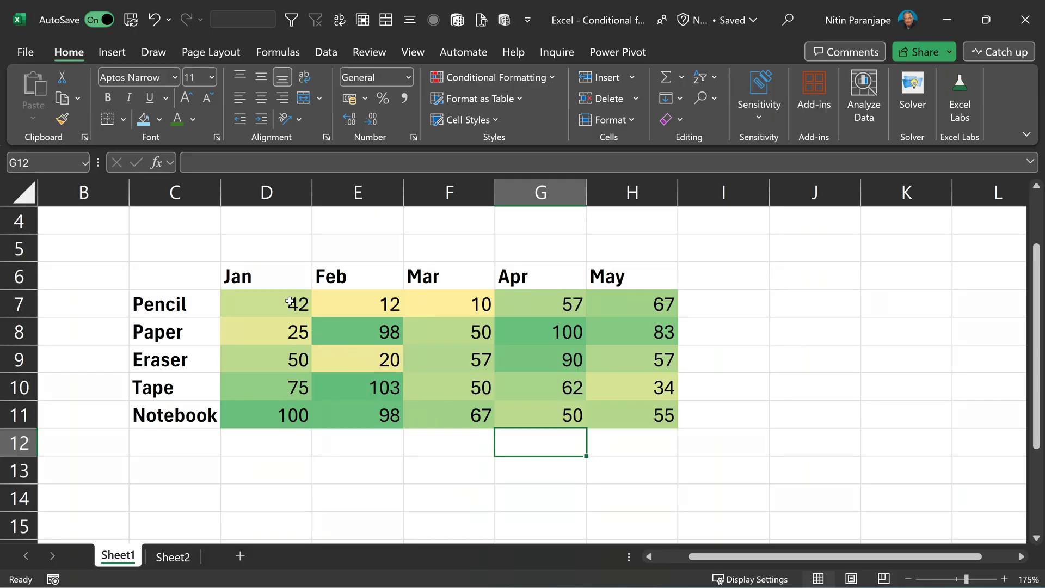
drag(290, 302, 650, 419)
key(alt+e)
key(f)
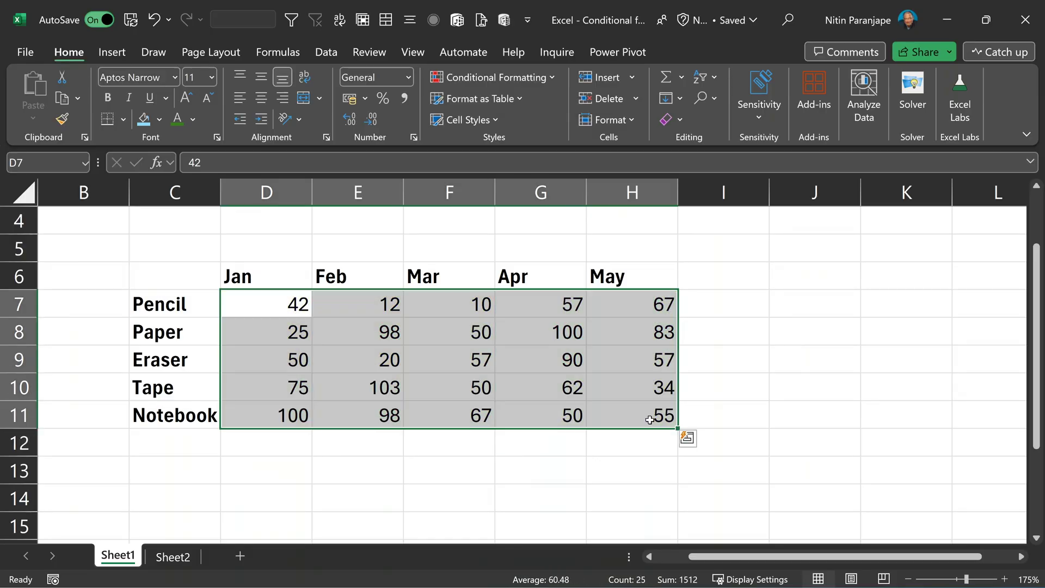
- Apply the coloured three-arrow directional icon set to D7:H11
click(489, 77)
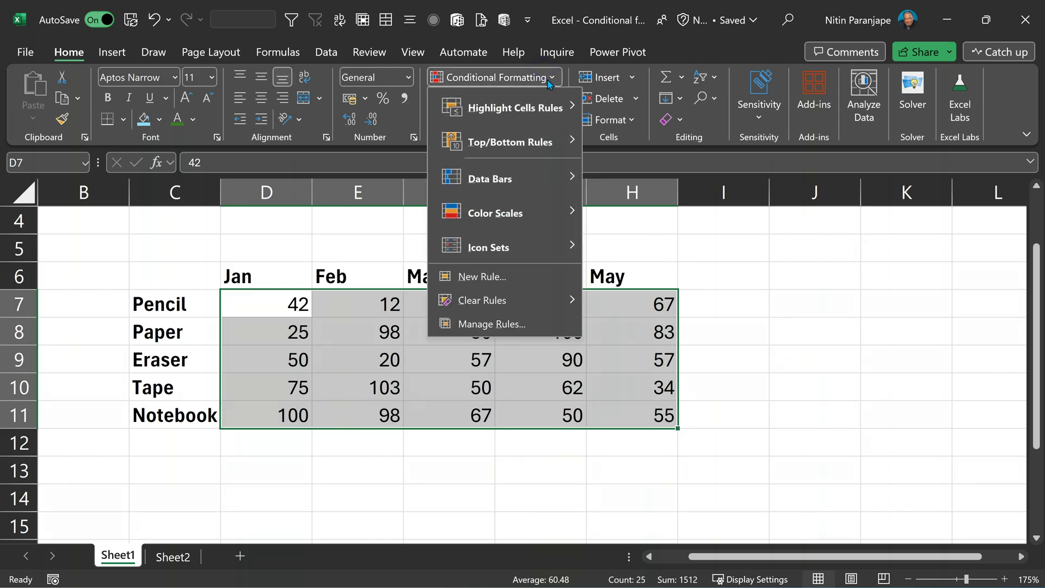
mouse_move(546, 251)
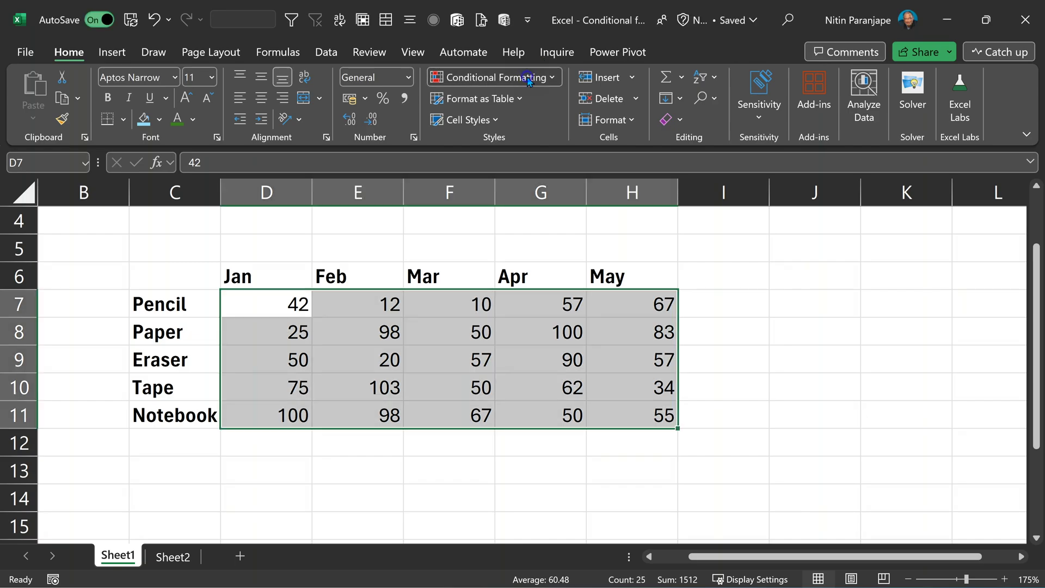
click(528, 80)
mouse_move(511, 248)
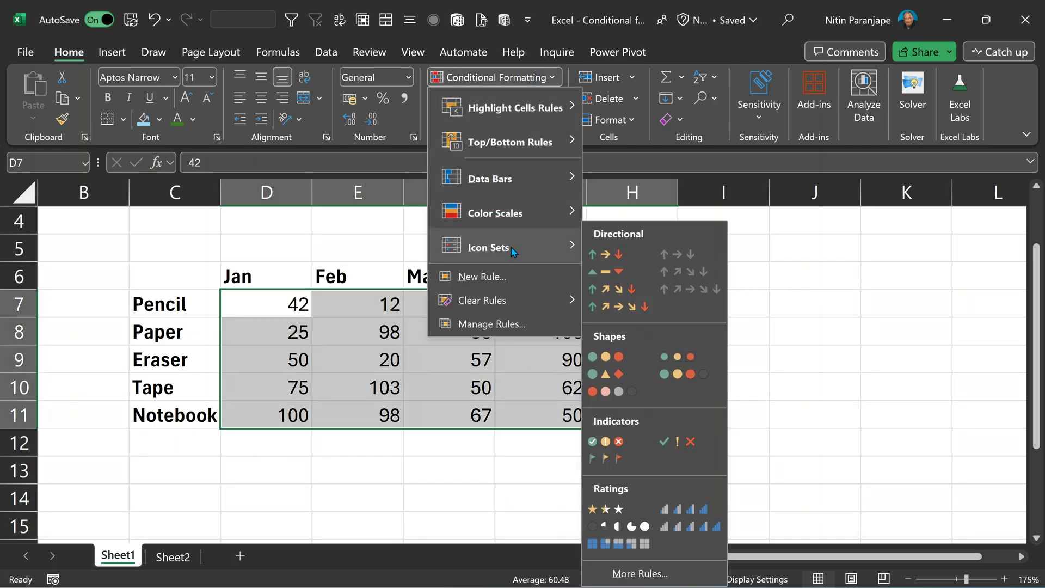
click(614, 254)
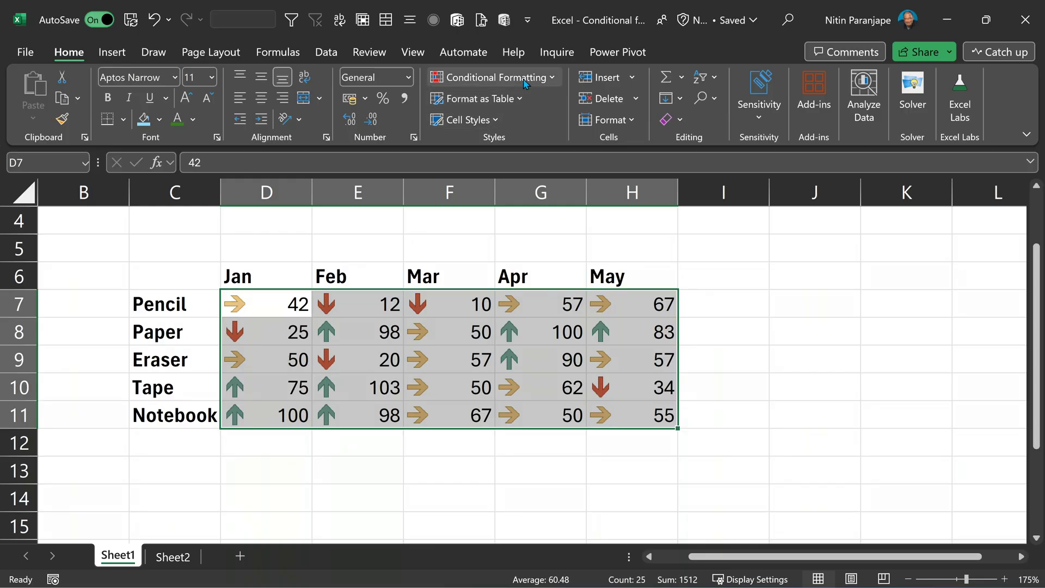
- Edit the icon set rule so the yellow arrow's threshold is of type Number and refers to the Target cell, =$D$4
click(495, 78)
click(496, 333)
double_click(314, 333)
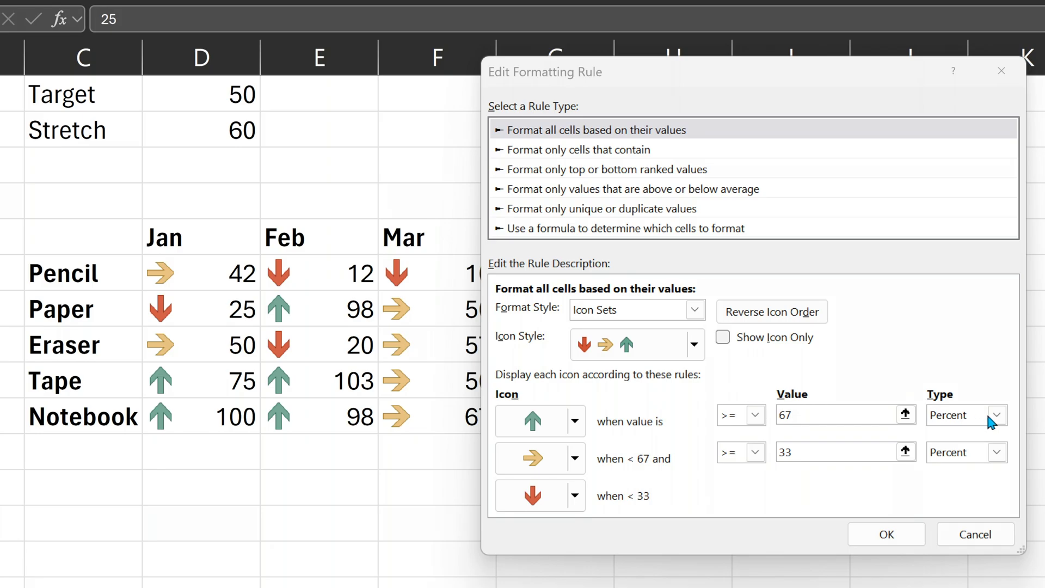
click(999, 451)
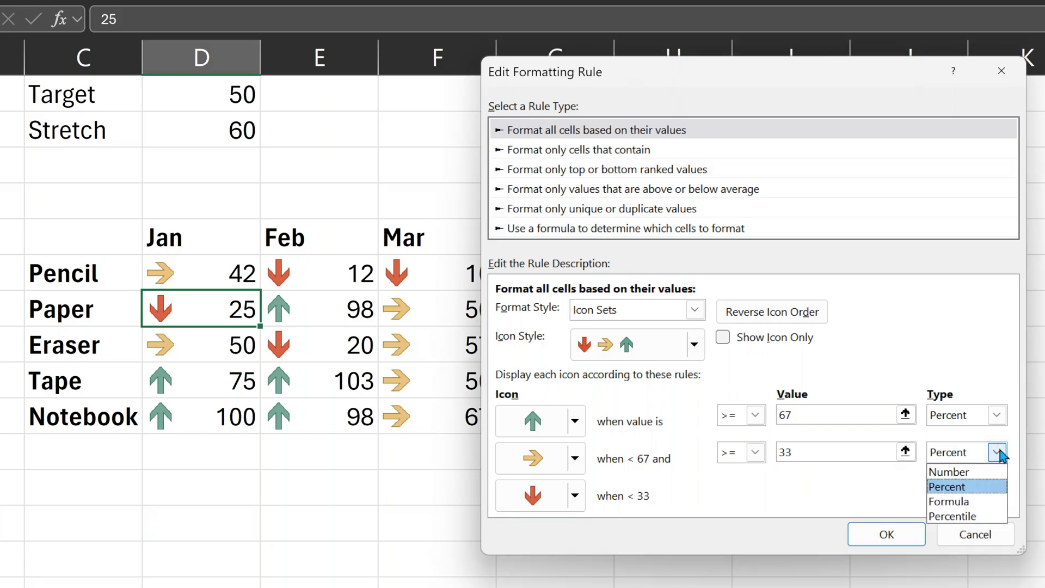
click(1005, 469)
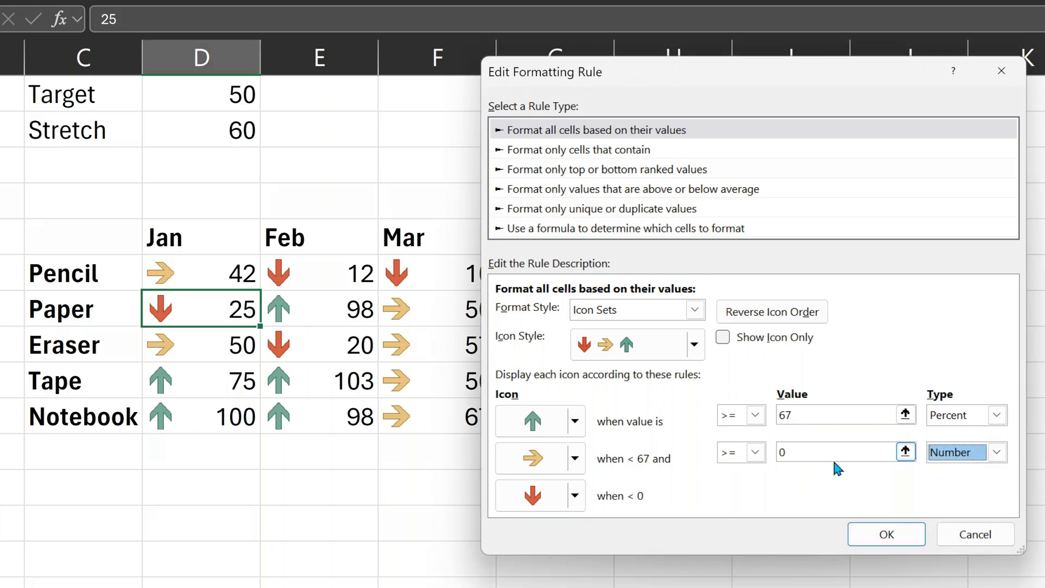
click(794, 452)
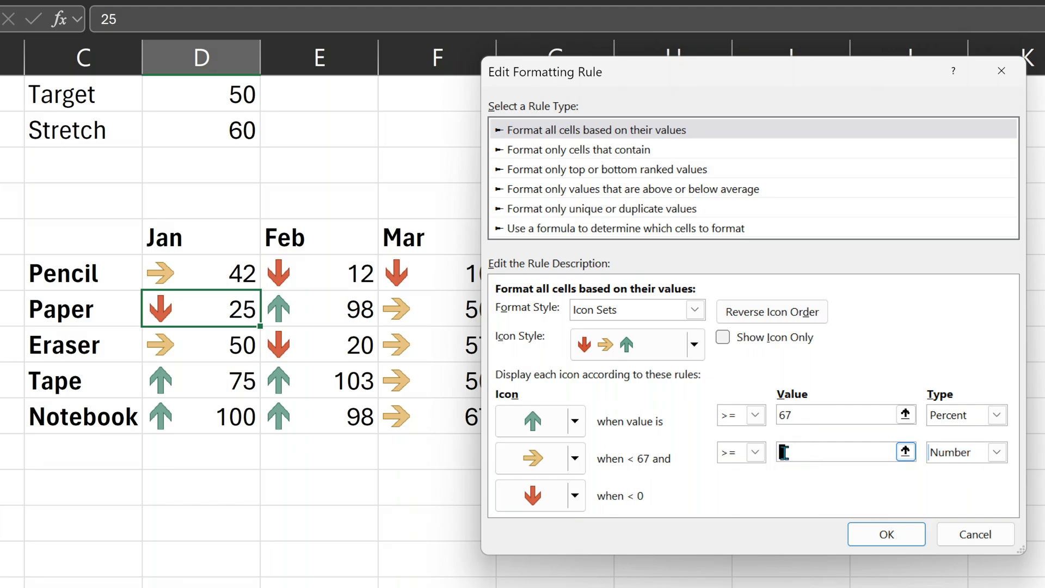
click(216, 103)
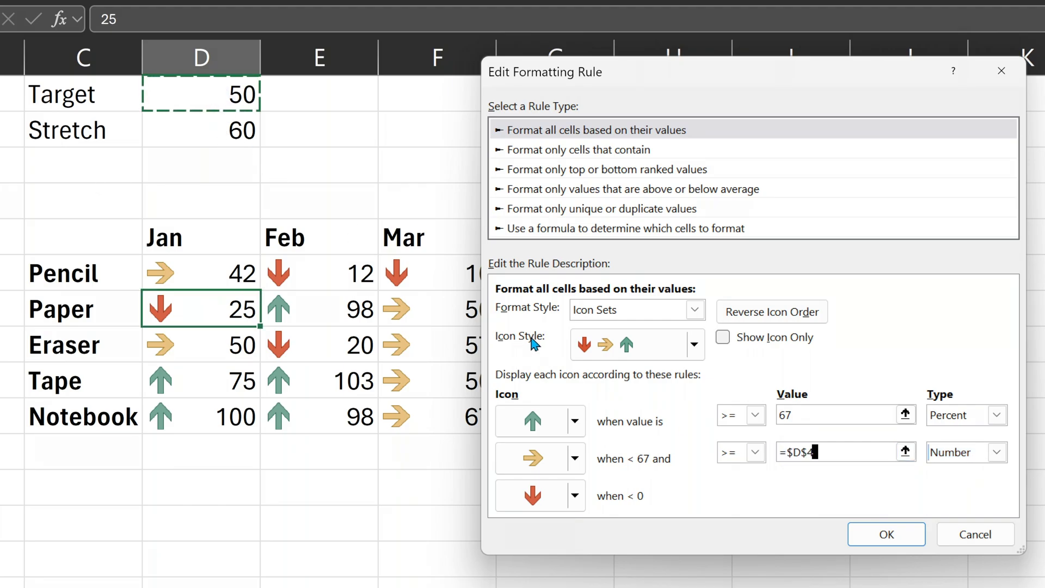
- Set the green arrow's threshold to type Number with a reference to the Stretch cell, and confirm the rule
click(997, 415)
click(974, 432)
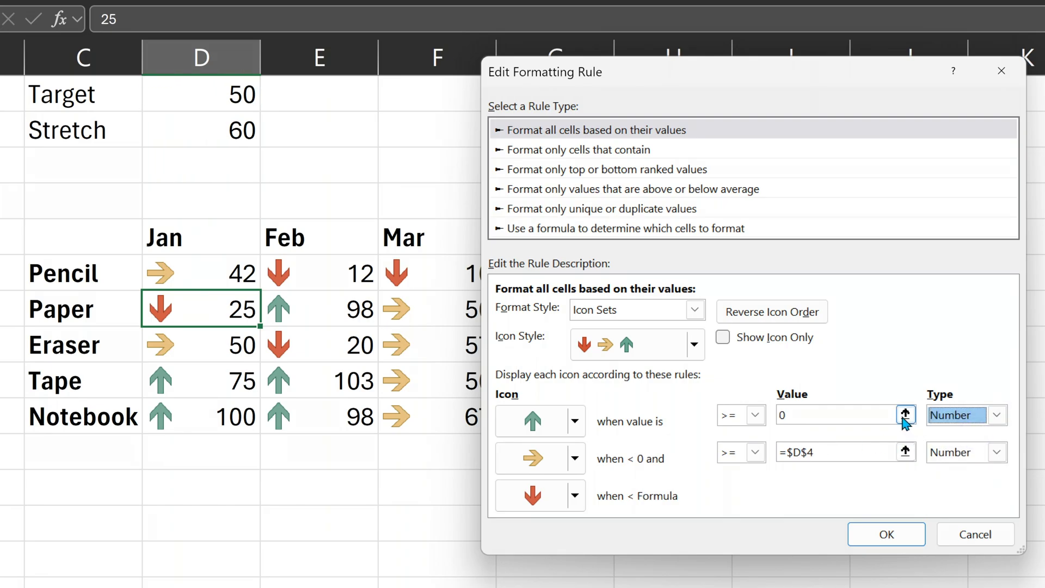
double_click(814, 414)
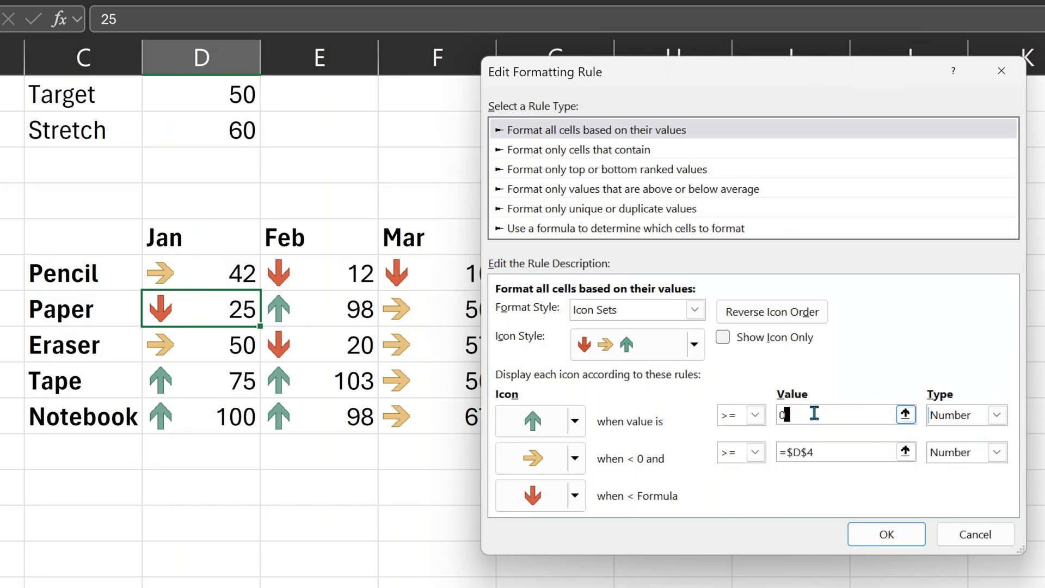
click(235, 133)
click(893, 531)
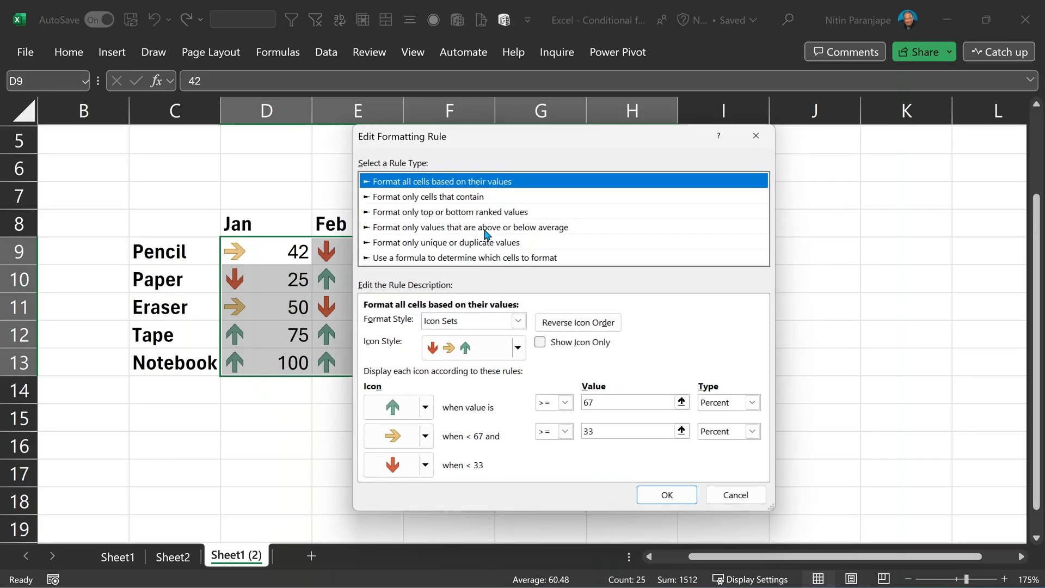
- Reverse the icon order of the icon set rule for D9:H13 on Sheet1 (2) and apply it
drag(535, 141, 722, 142)
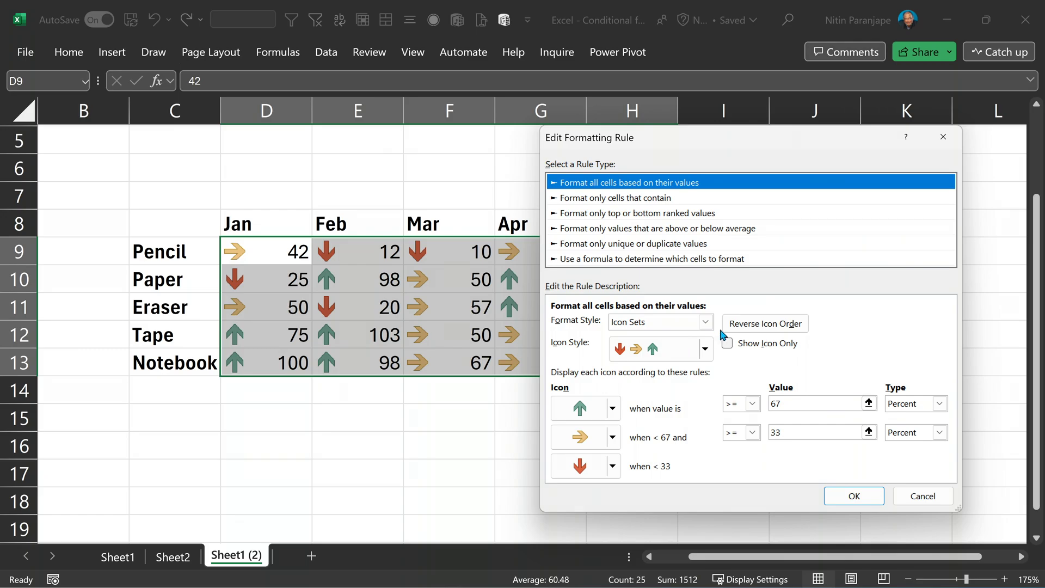
click(748, 326)
click(853, 495)
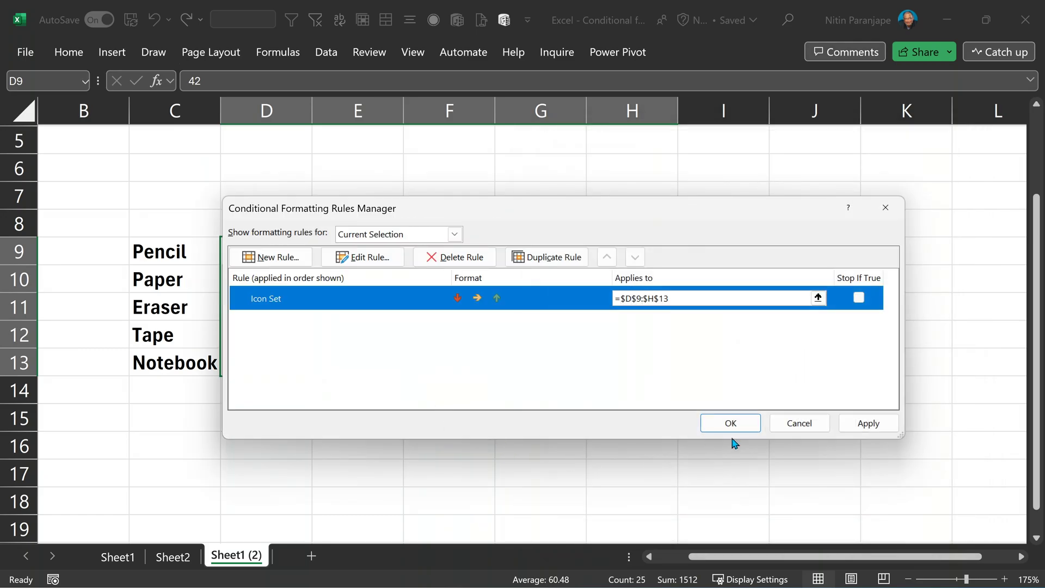
click(729, 423)
- Change the rule's icon style for D9:H13 from Custom back to the coloured three-arrow set and apply it
click(372, 406)
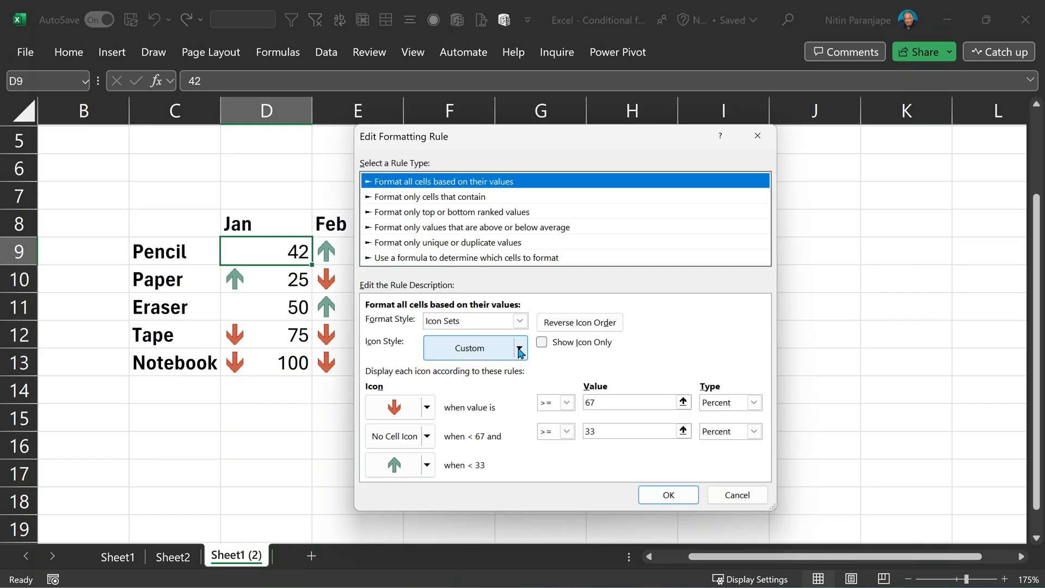
click(519, 350)
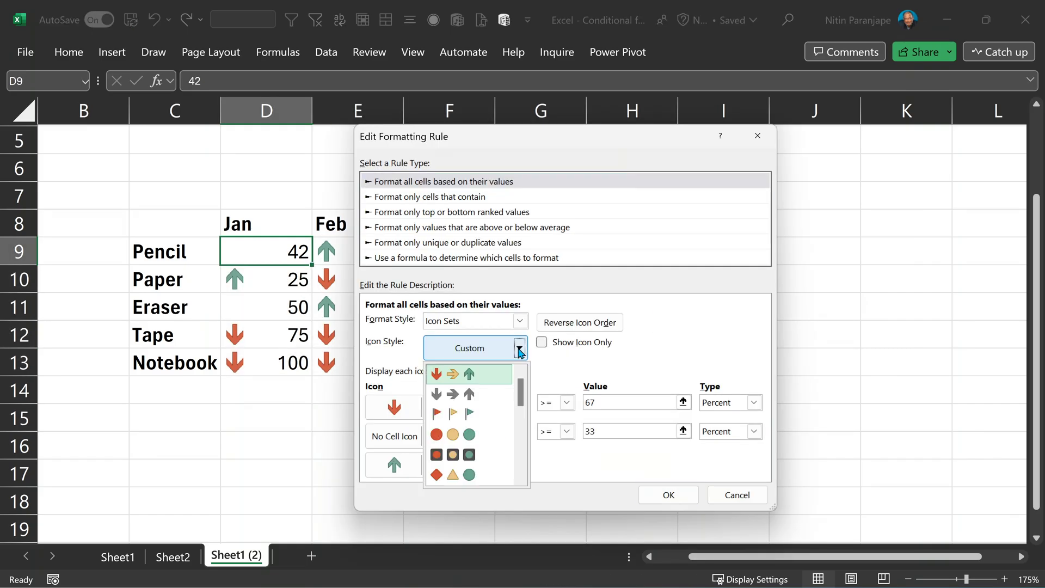
click(477, 374)
click(668, 495)
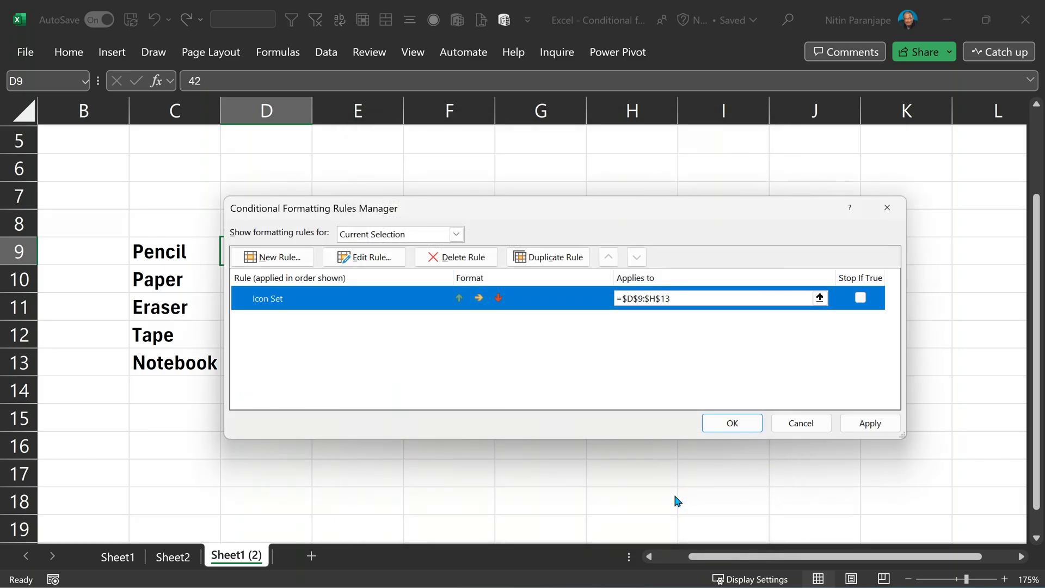
click(730, 423)
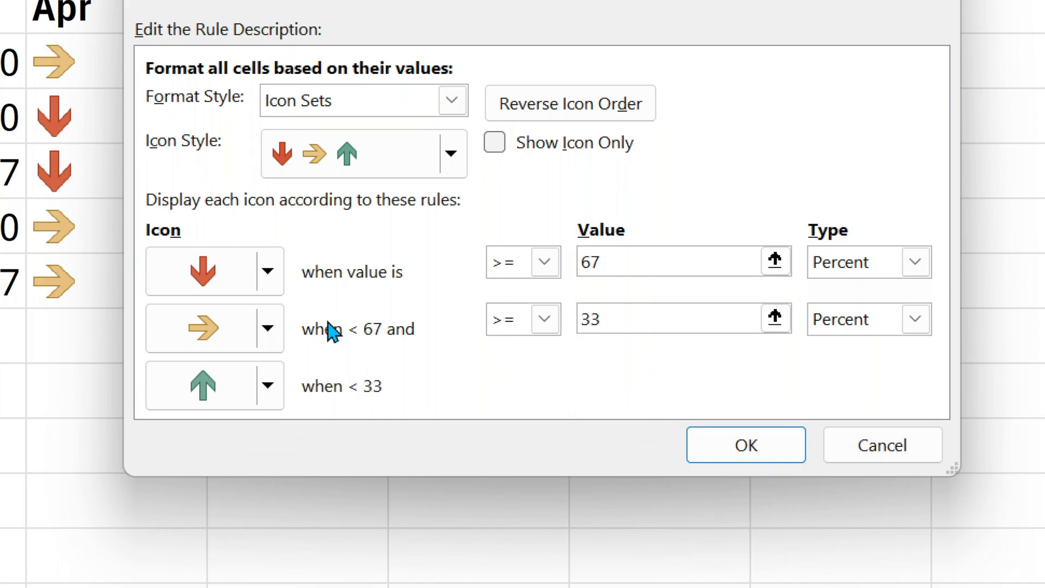
click(267, 328)
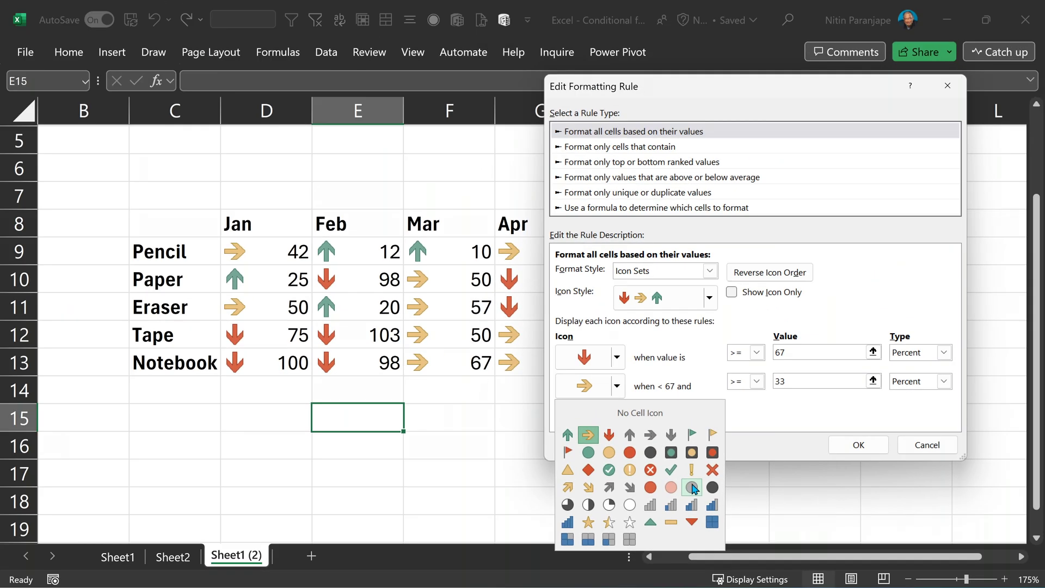
click(415, 409)
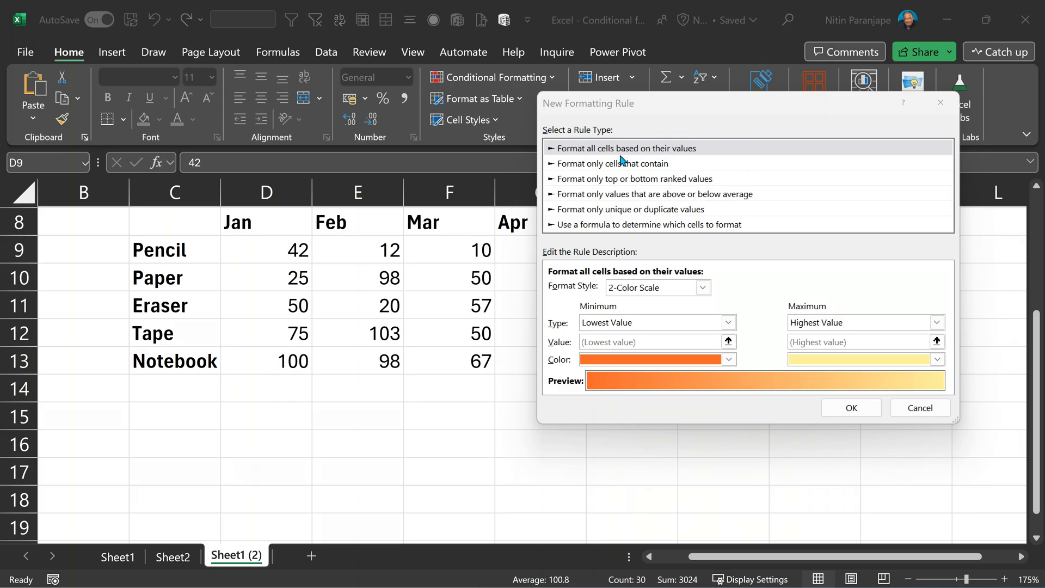
- Make the new conditional formatting rule for D9:I13 formula-based, using =$D$9>10
click(621, 160)
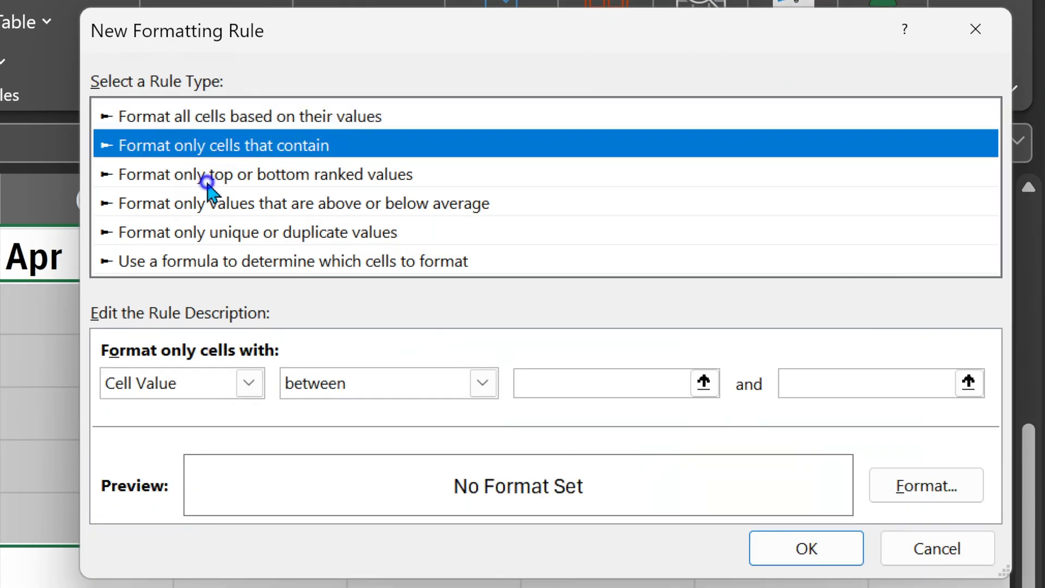
drag(206, 182, 348, 280)
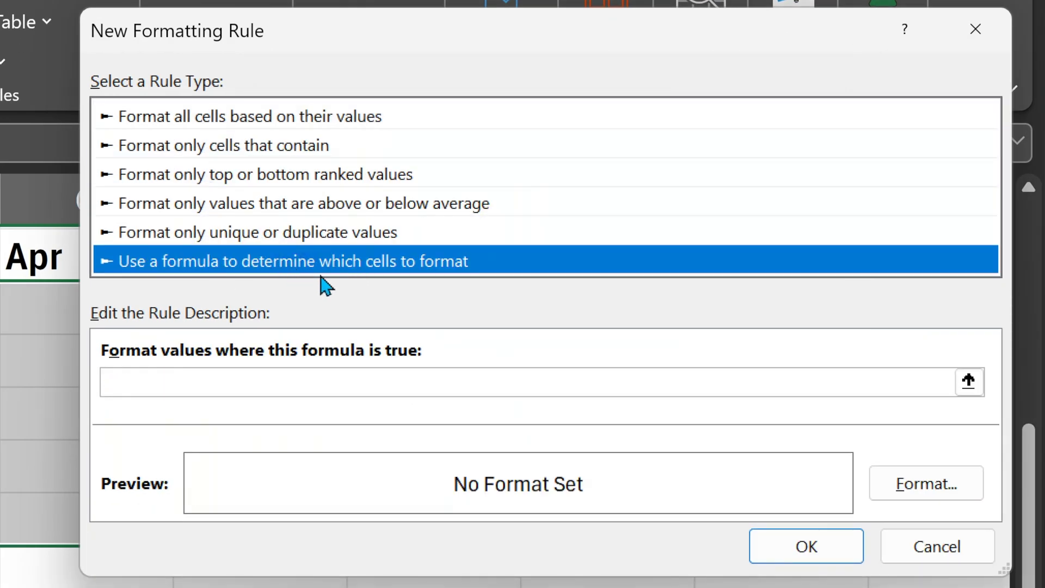
click(305, 383)
text(=$D$9)
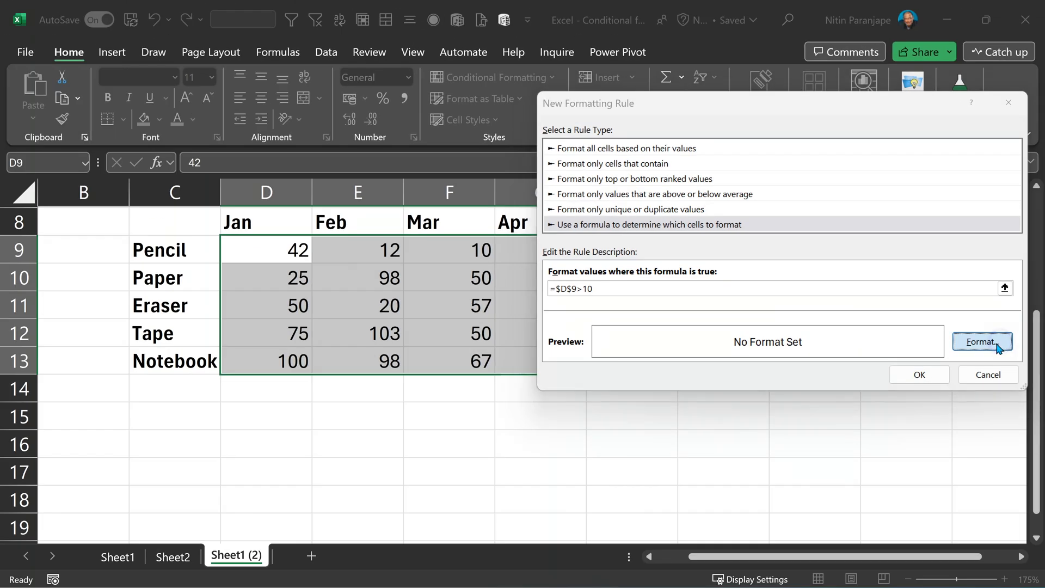
- Give the formula rule a light orange fill and apply it to the table figures
click(925, 483)
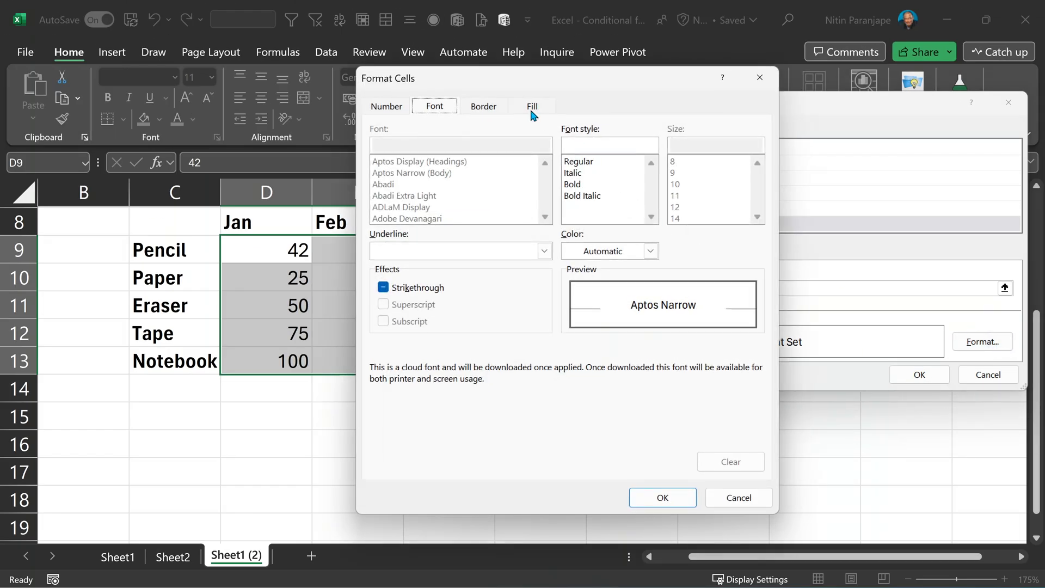
click(532, 106)
click(458, 196)
click(659, 496)
click(919, 375)
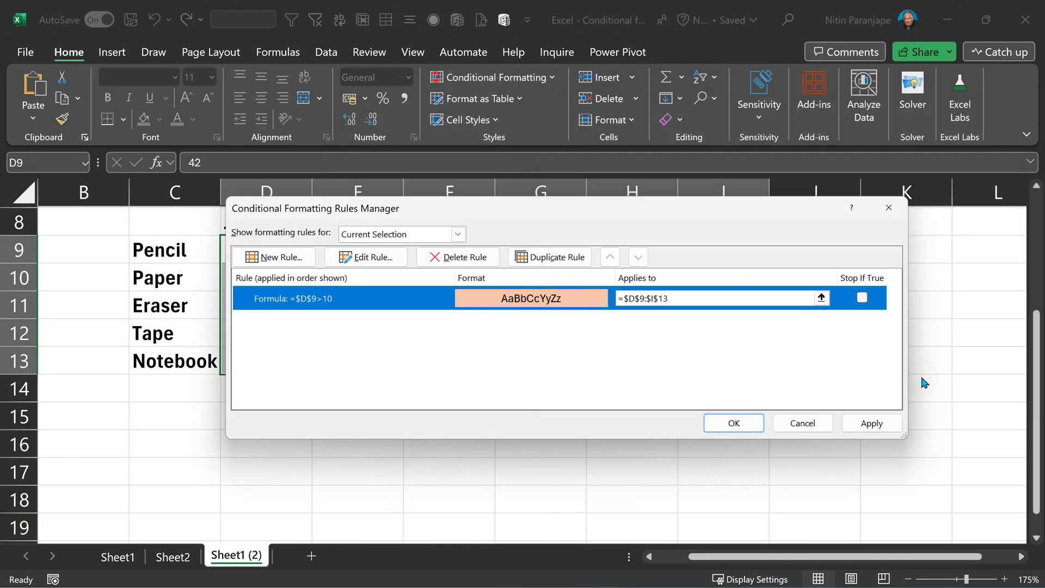
click(734, 422)
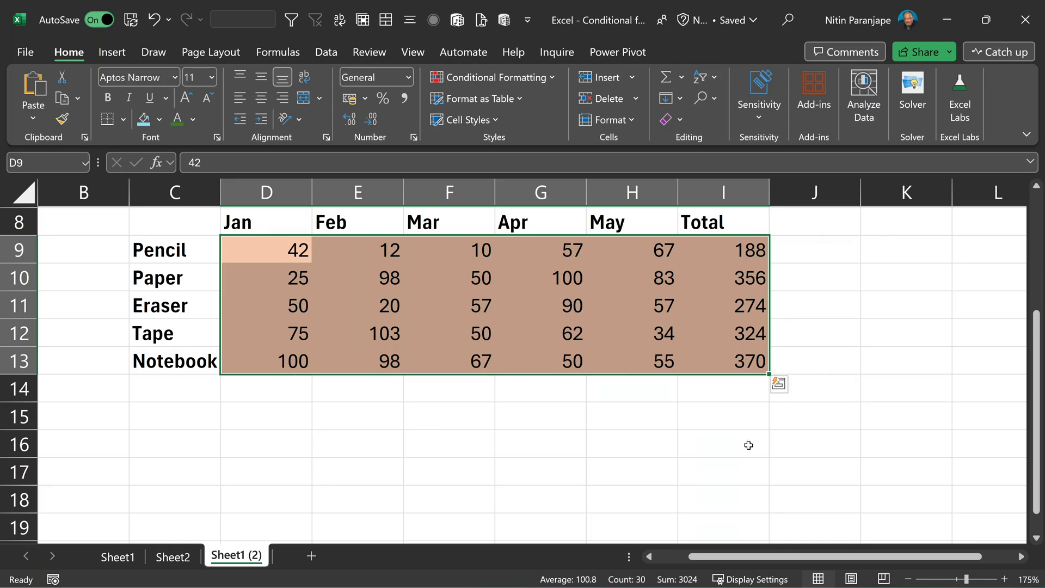
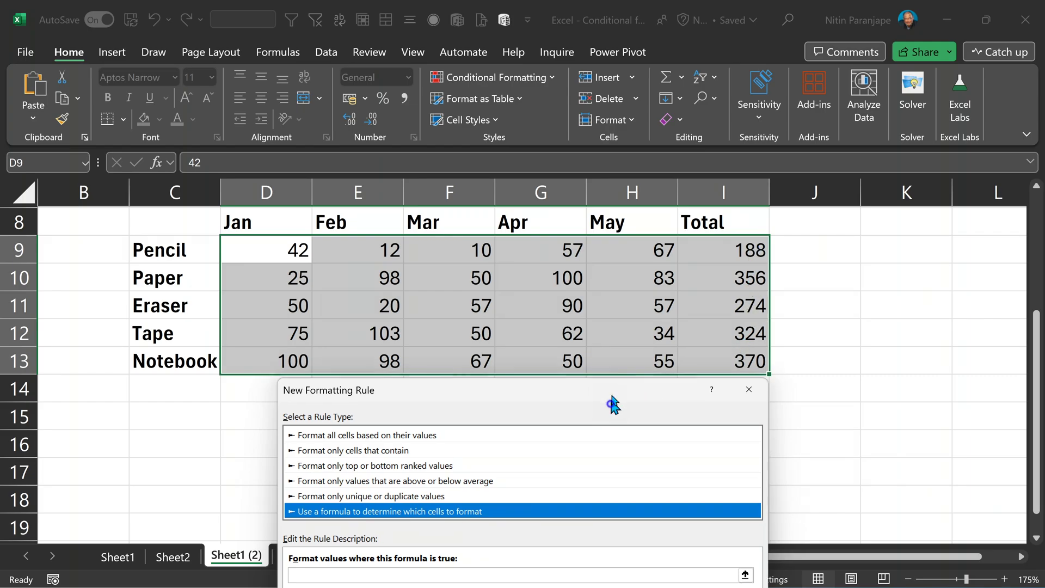
- Enter =$I$9<300, referring to the first Total cell, as the formula of the new rule for D9:I13
drag(610, 403, 815, 145)
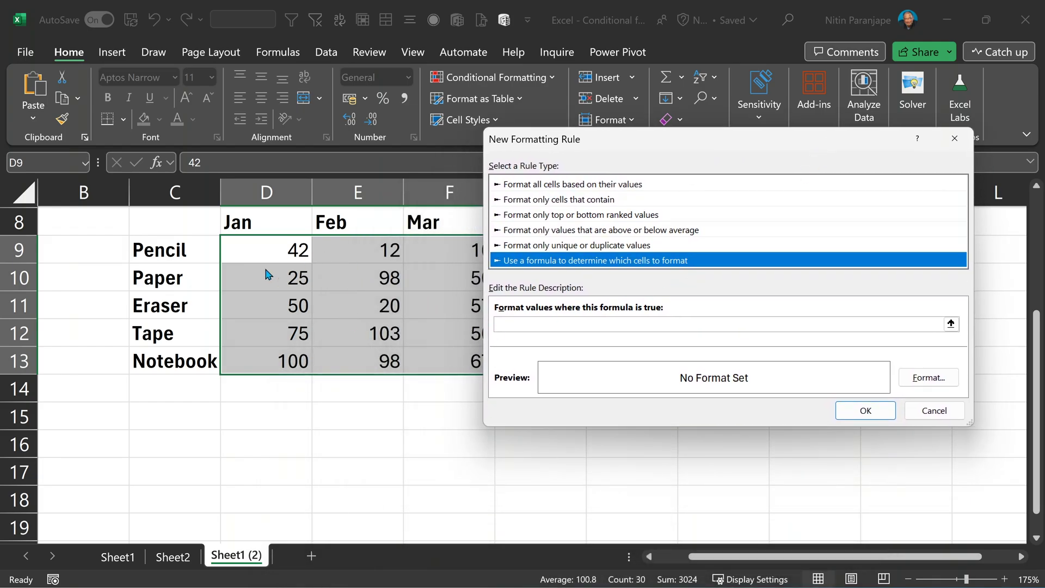
click(513, 325)
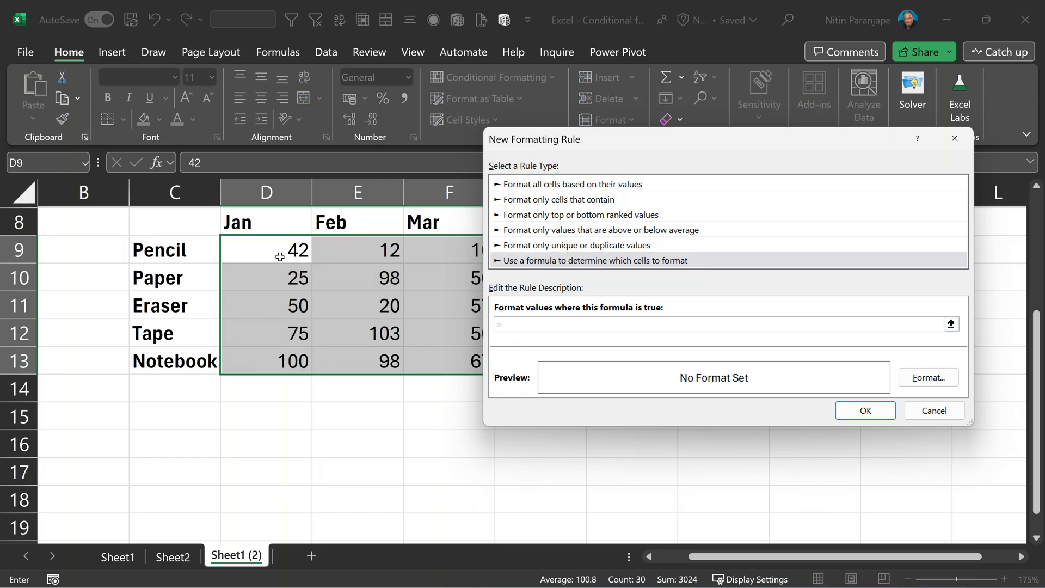
drag(640, 147, 284, 234)
text(=)
click(740, 242)
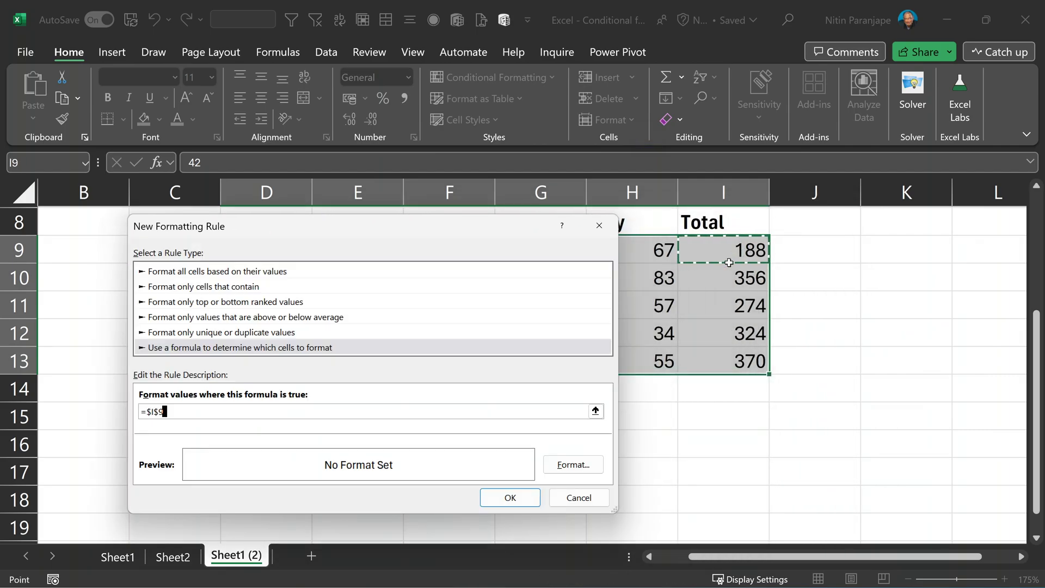
text(<300)
- Set a red fill for the Total-based formula rule and create the rule
click(573, 464)
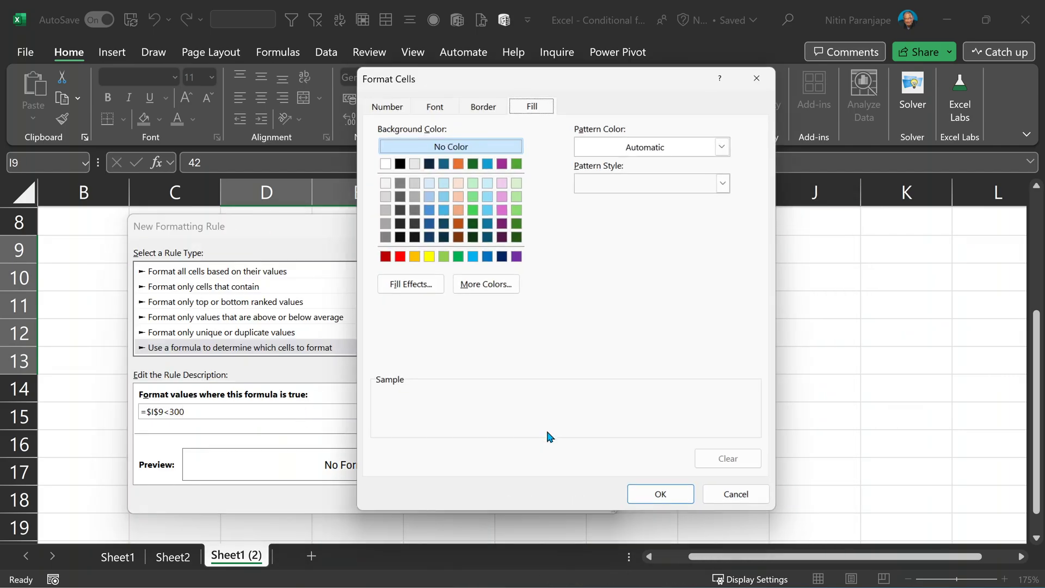
click(400, 256)
click(660, 494)
click(510, 498)
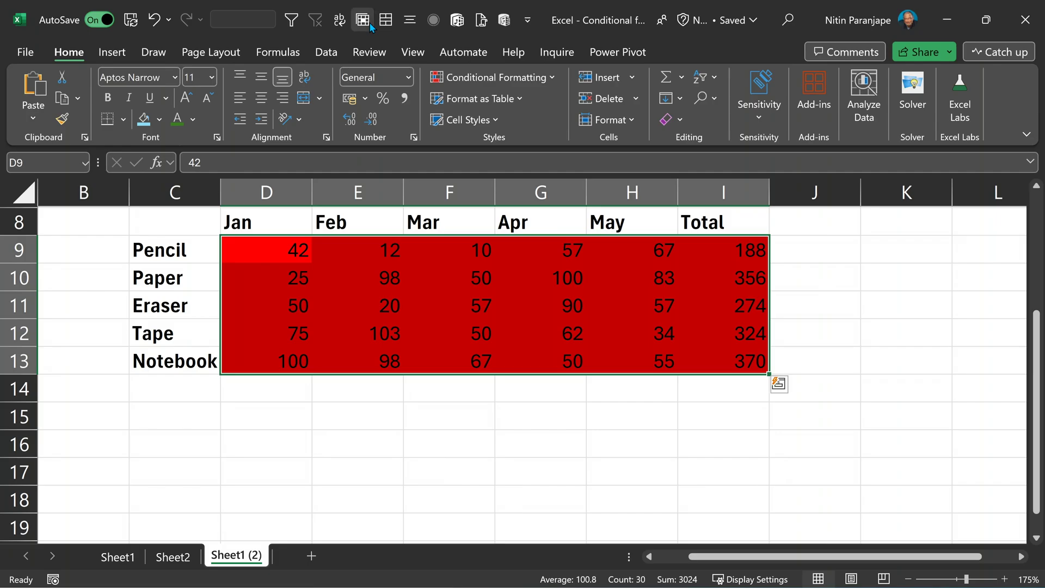
- Edit the red fill rule's formula to =$I9<300 so only the column reference is absolute, and apply it
key(alt+h)
key(l)
key(r)
double_click(404, 304)
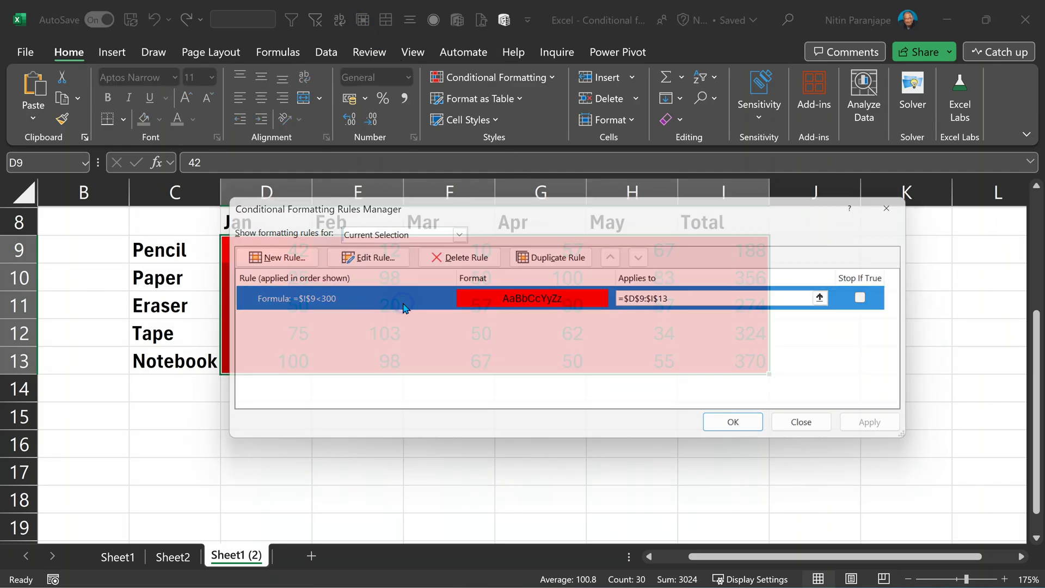
drag(506, 182, 623, 182)
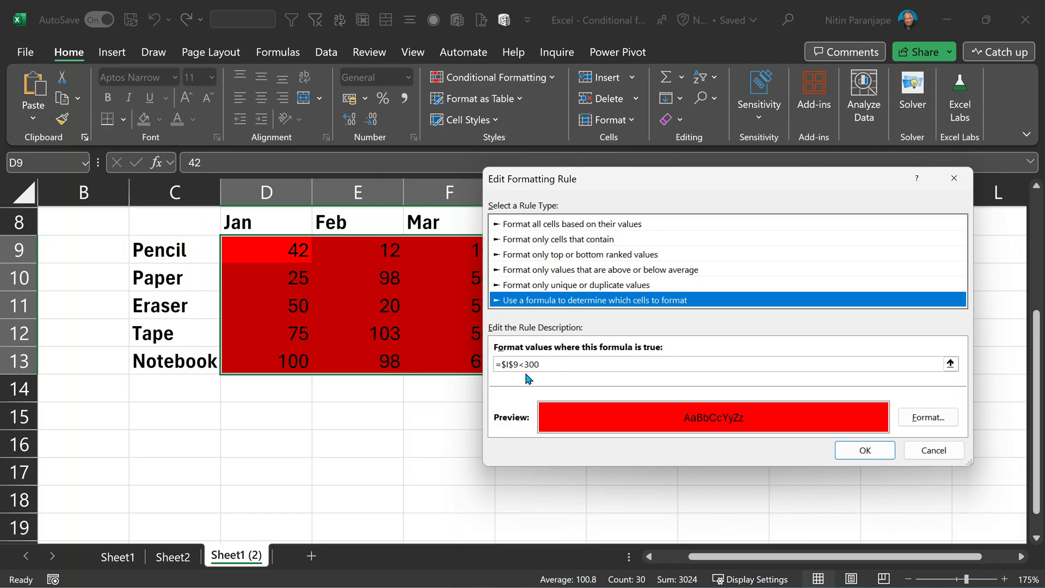
drag(622, 183, 571, 311)
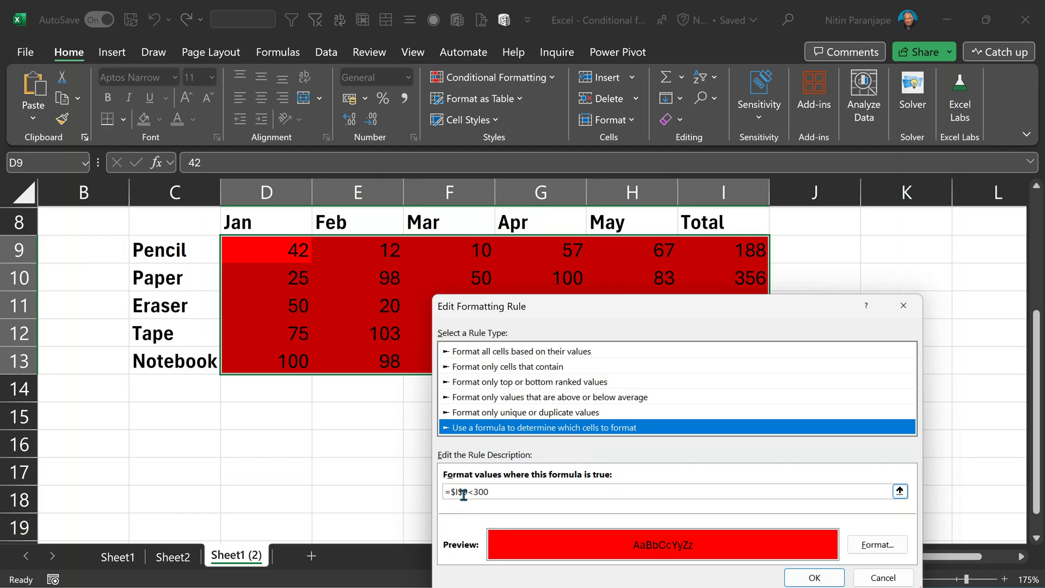
drag(636, 310, 358, 103)
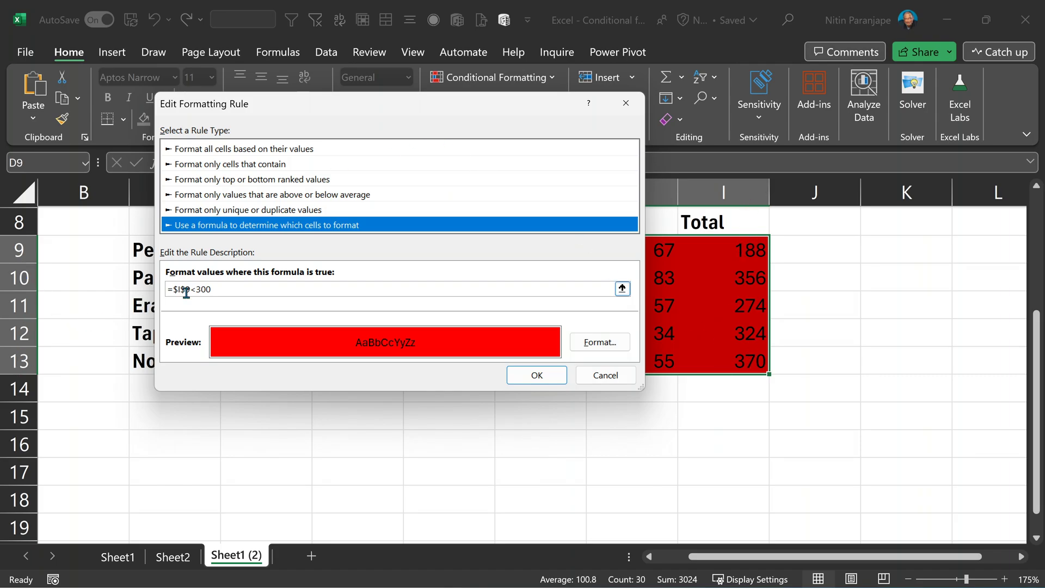
click(530, 293)
key(Left)
key(Left)
key(Left)
key(Left)
key(Left)
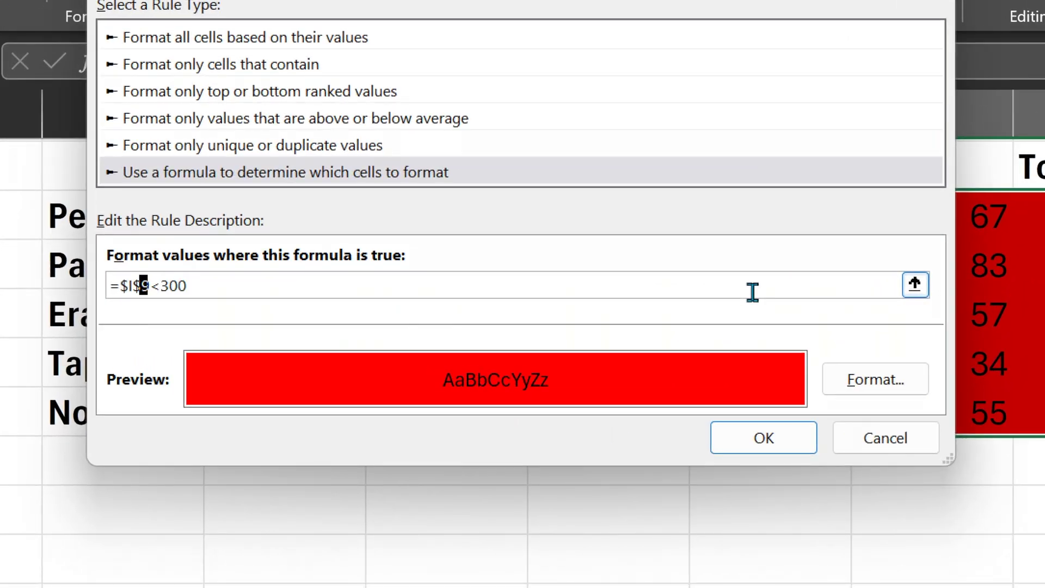
key(BackSpace)
key(BackSpace)
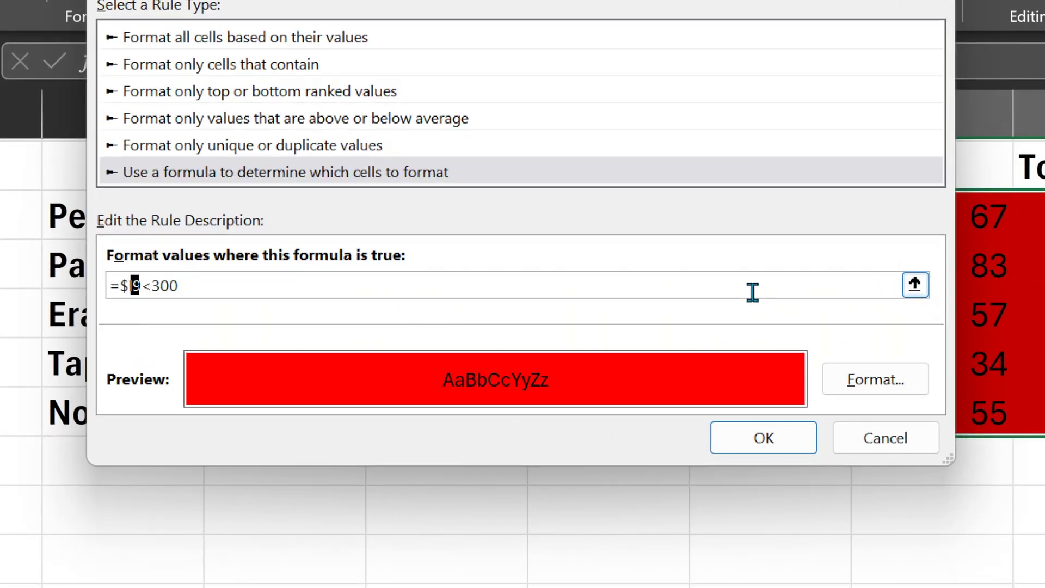
text(I)
click(763, 437)
click(707, 428)
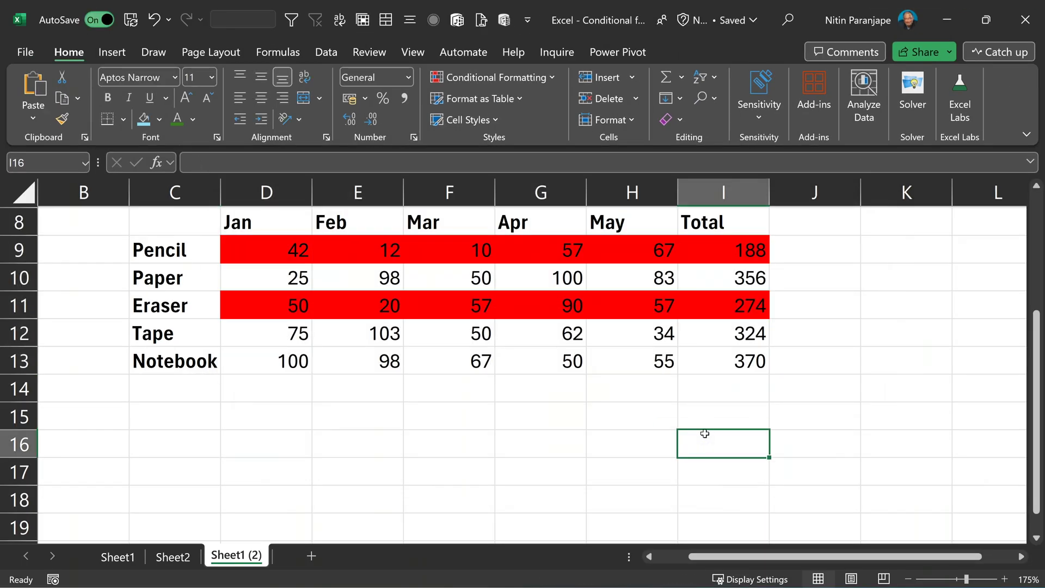
- Change the April figures to 200 for Eraser and 0 for Tape
click(541, 305)
text(200)
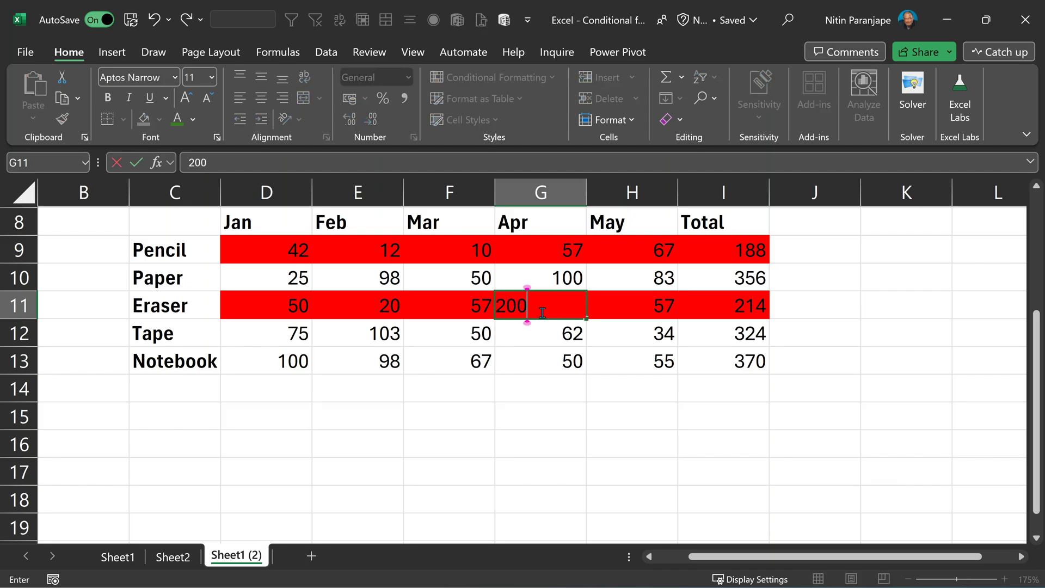
key(Return)
key(F2)
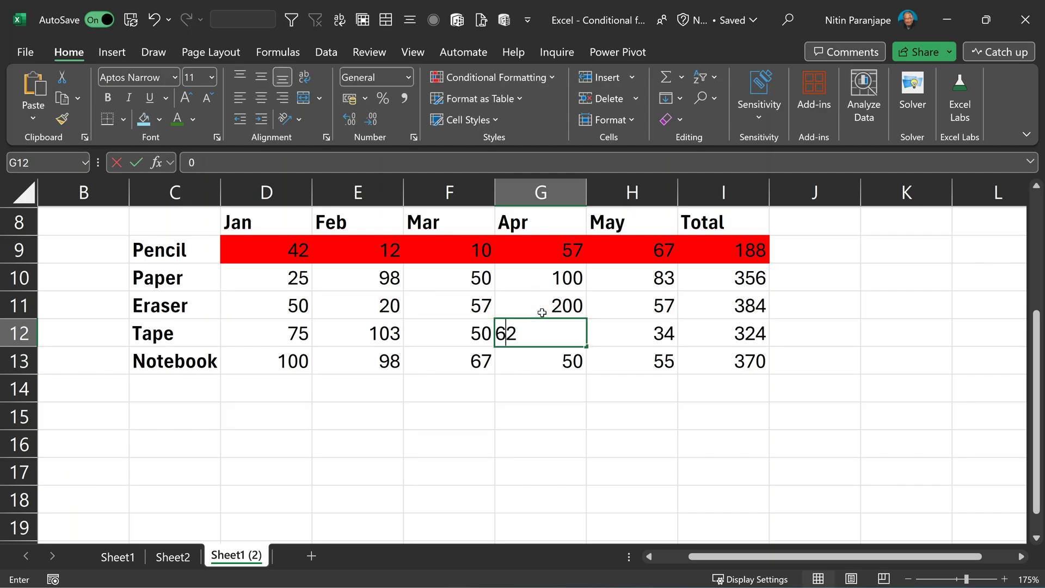
key(BackSpace)
key(BackSpace)
text(0)
key(Return)
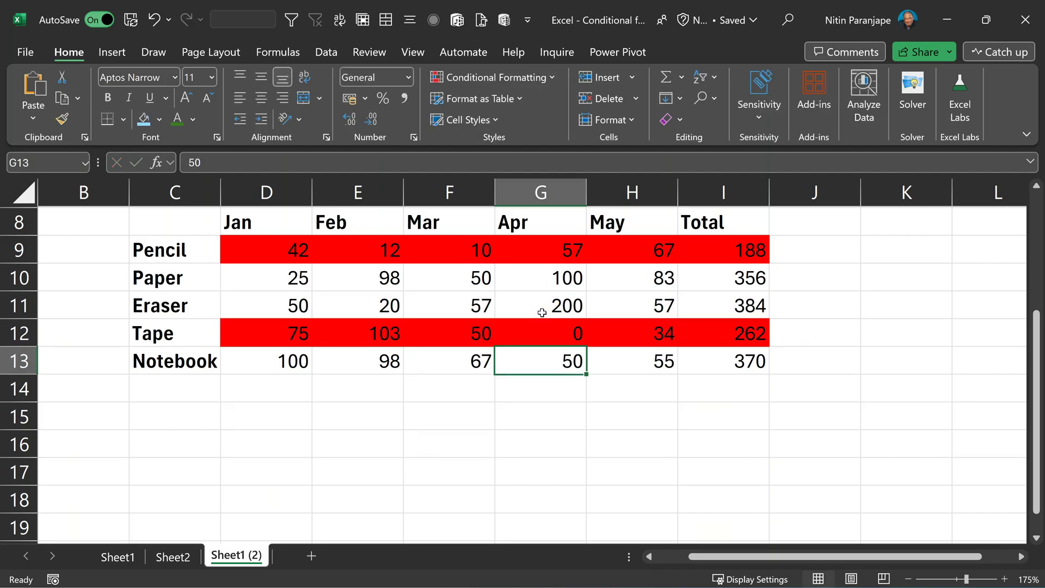